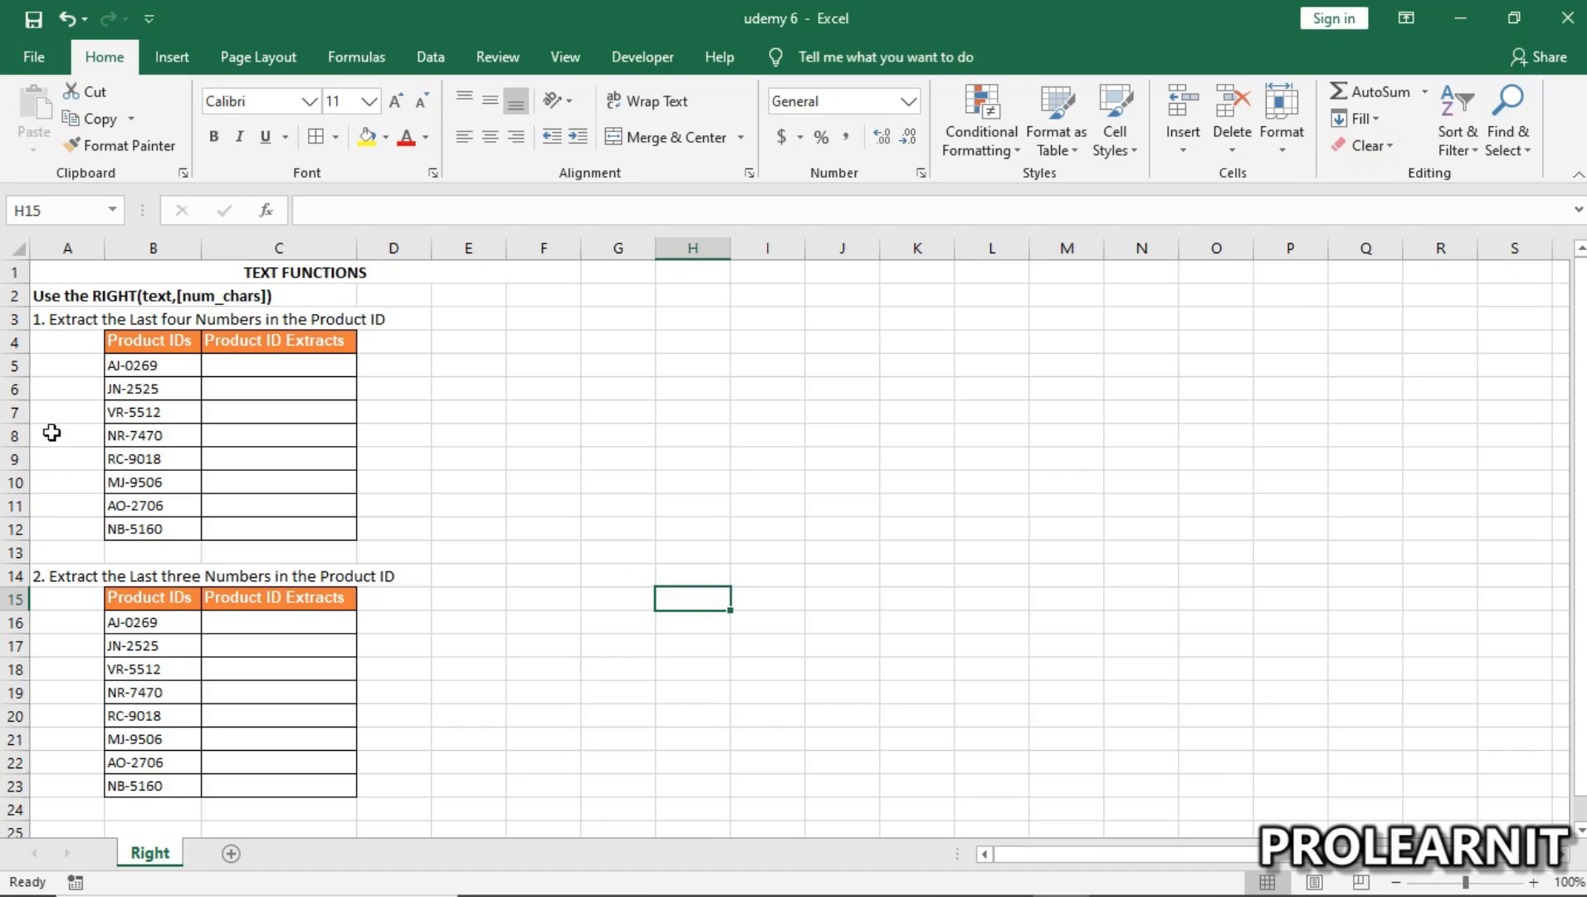
Examine the product IDs in B5:B12 and the Product ID Extracts cells beside them in the first table.
drag(137, 365, 166, 527)
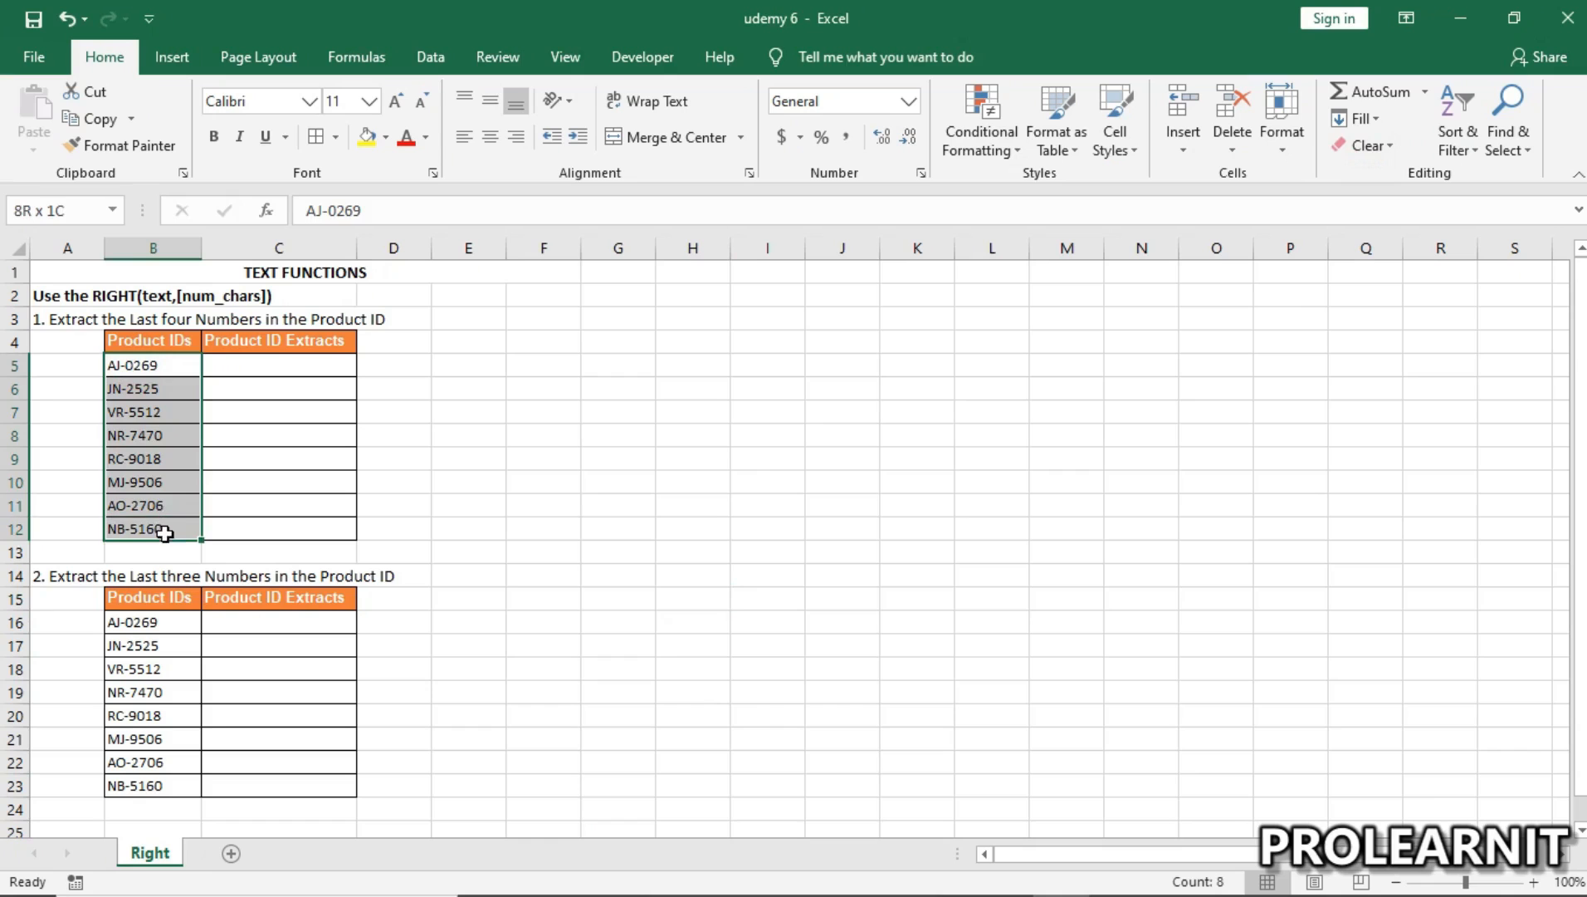
mouse_move(150, 353)
mouse_down()
mouse_move(151, 408)
mouse_move(148, 366)
mouse_up()
click(175, 386)
click(206, 411)
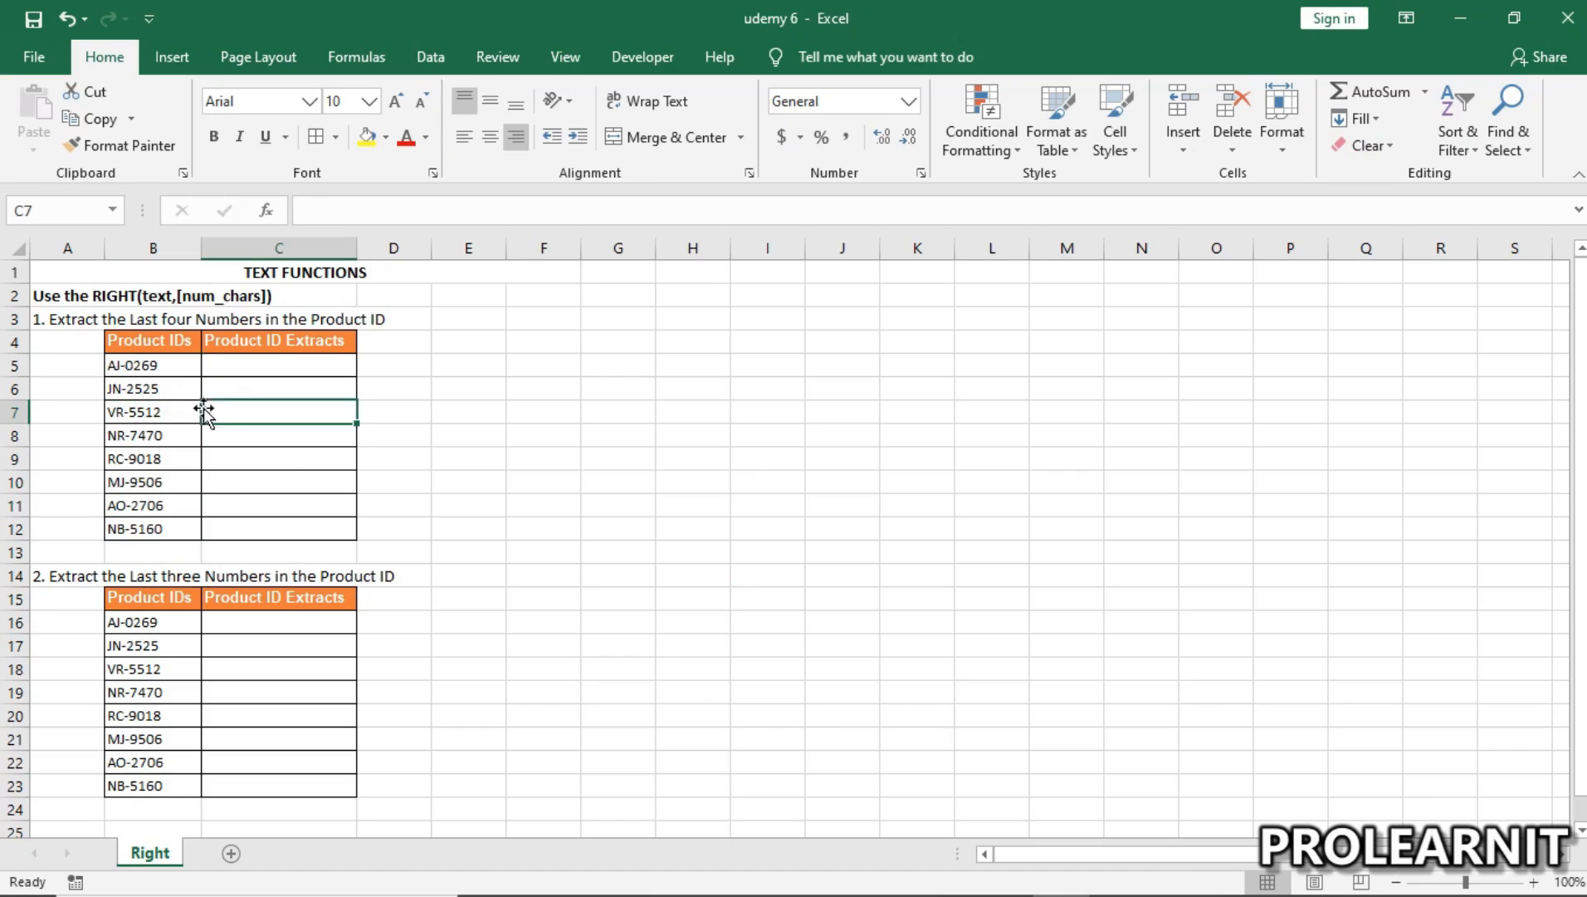
click(283, 465)
click(250, 514)
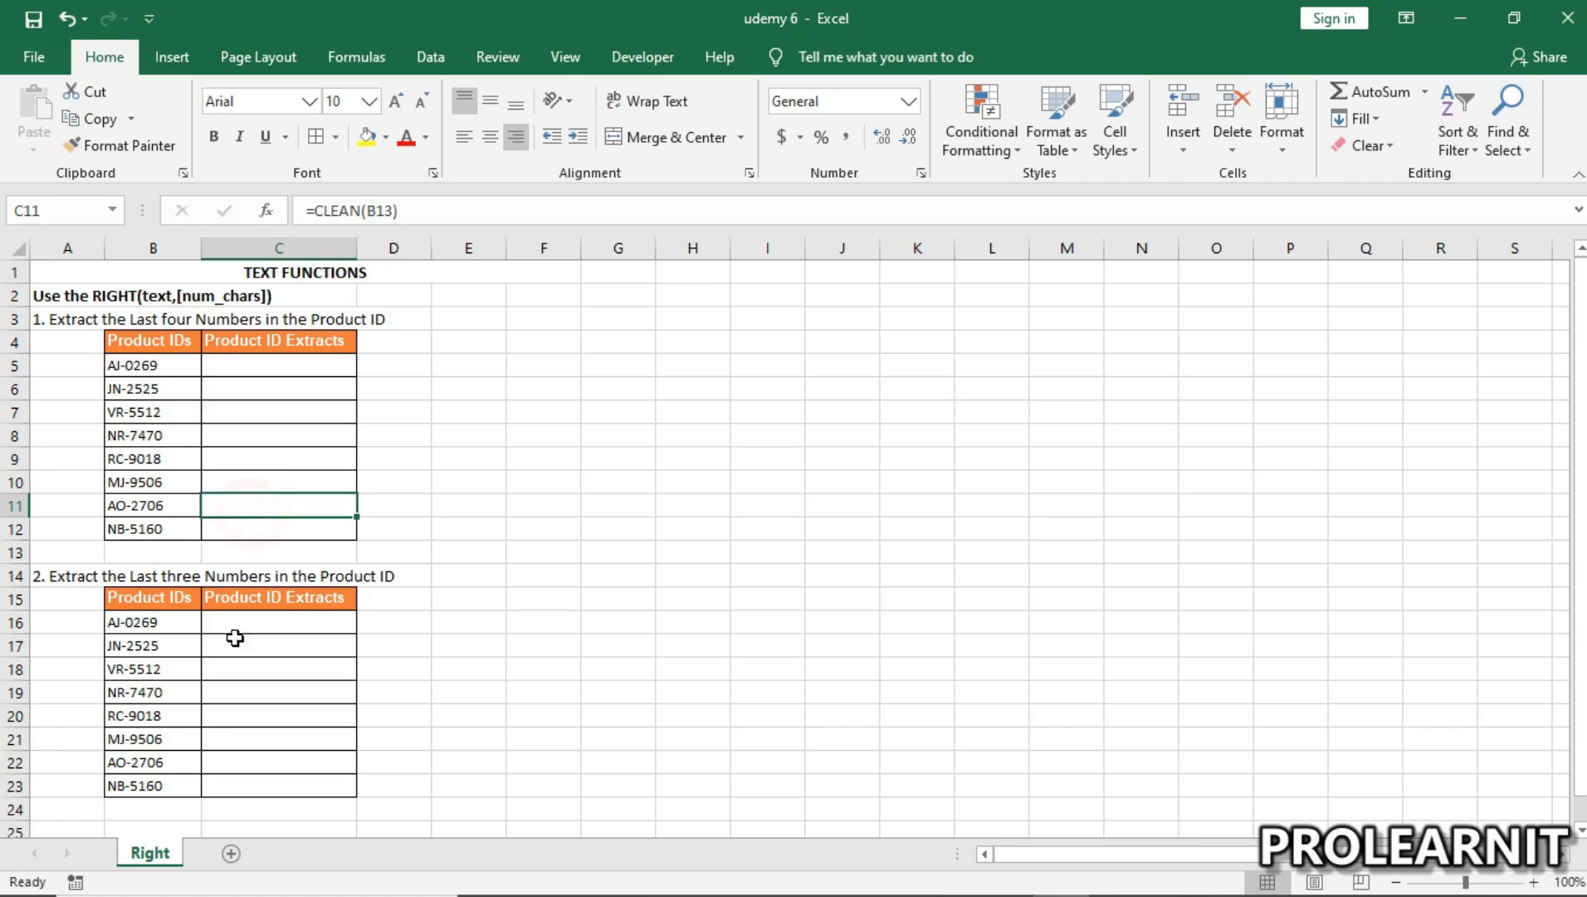
click(157, 393)
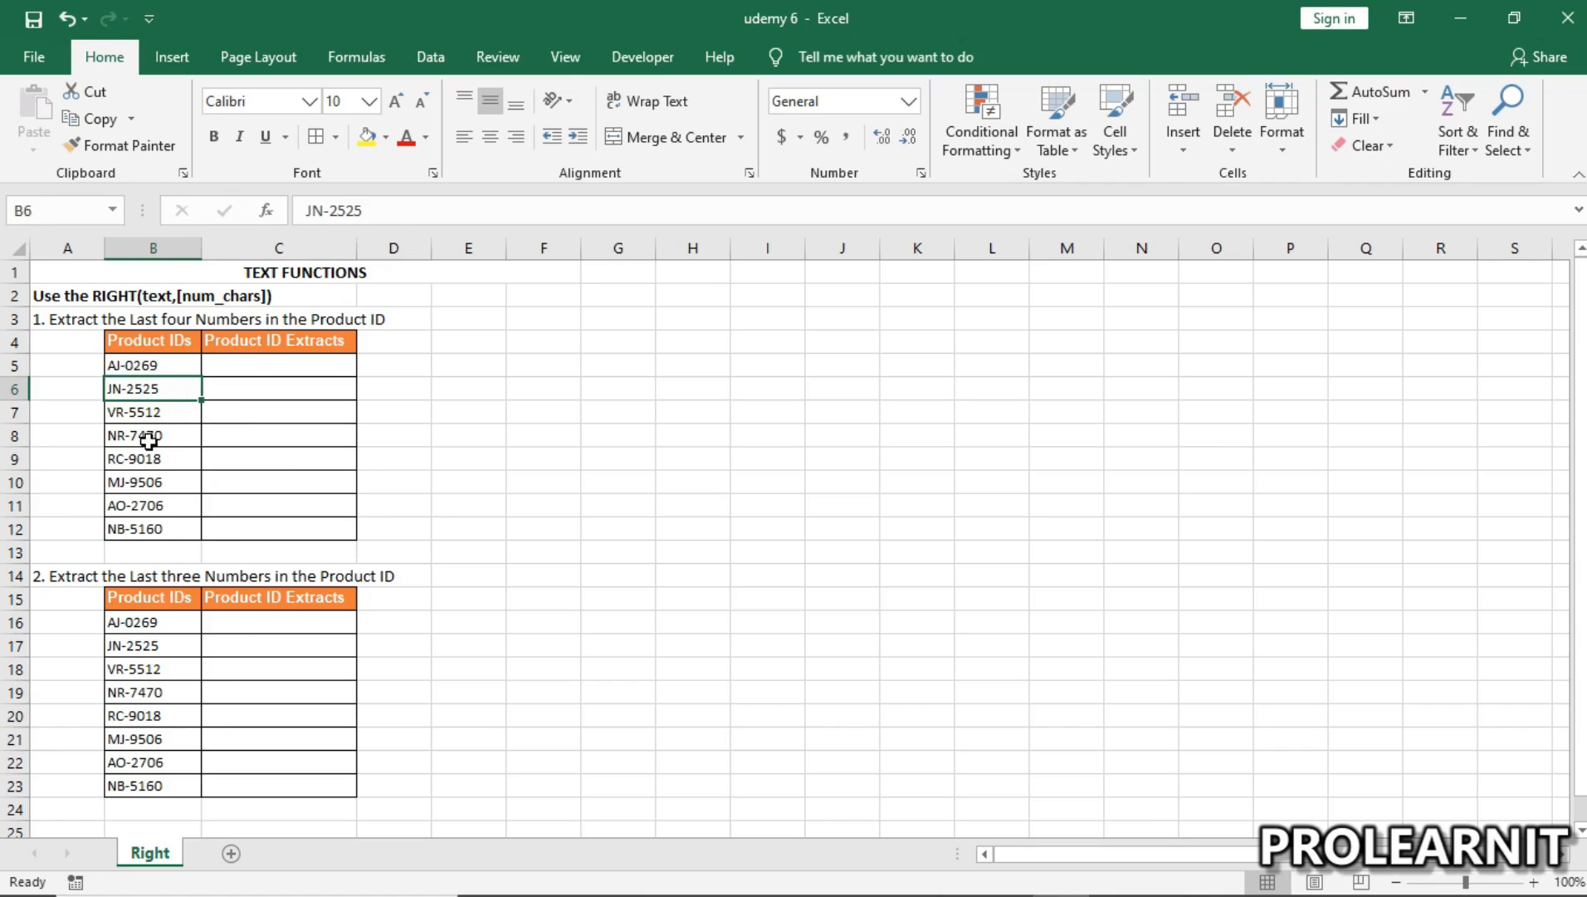
click(140, 365)
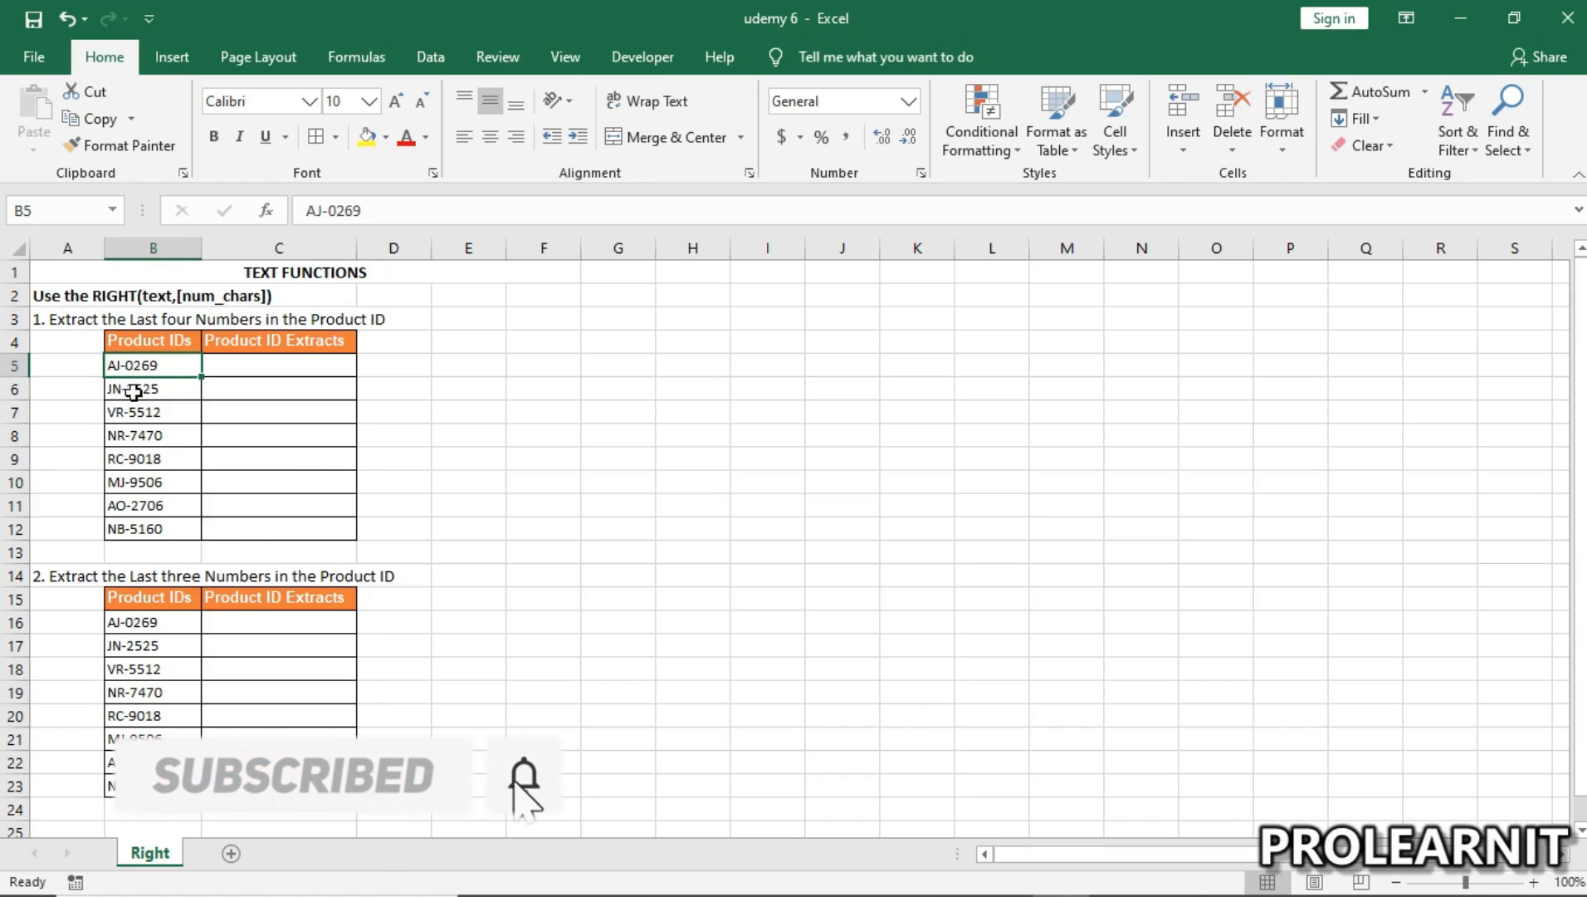
click(148, 437)
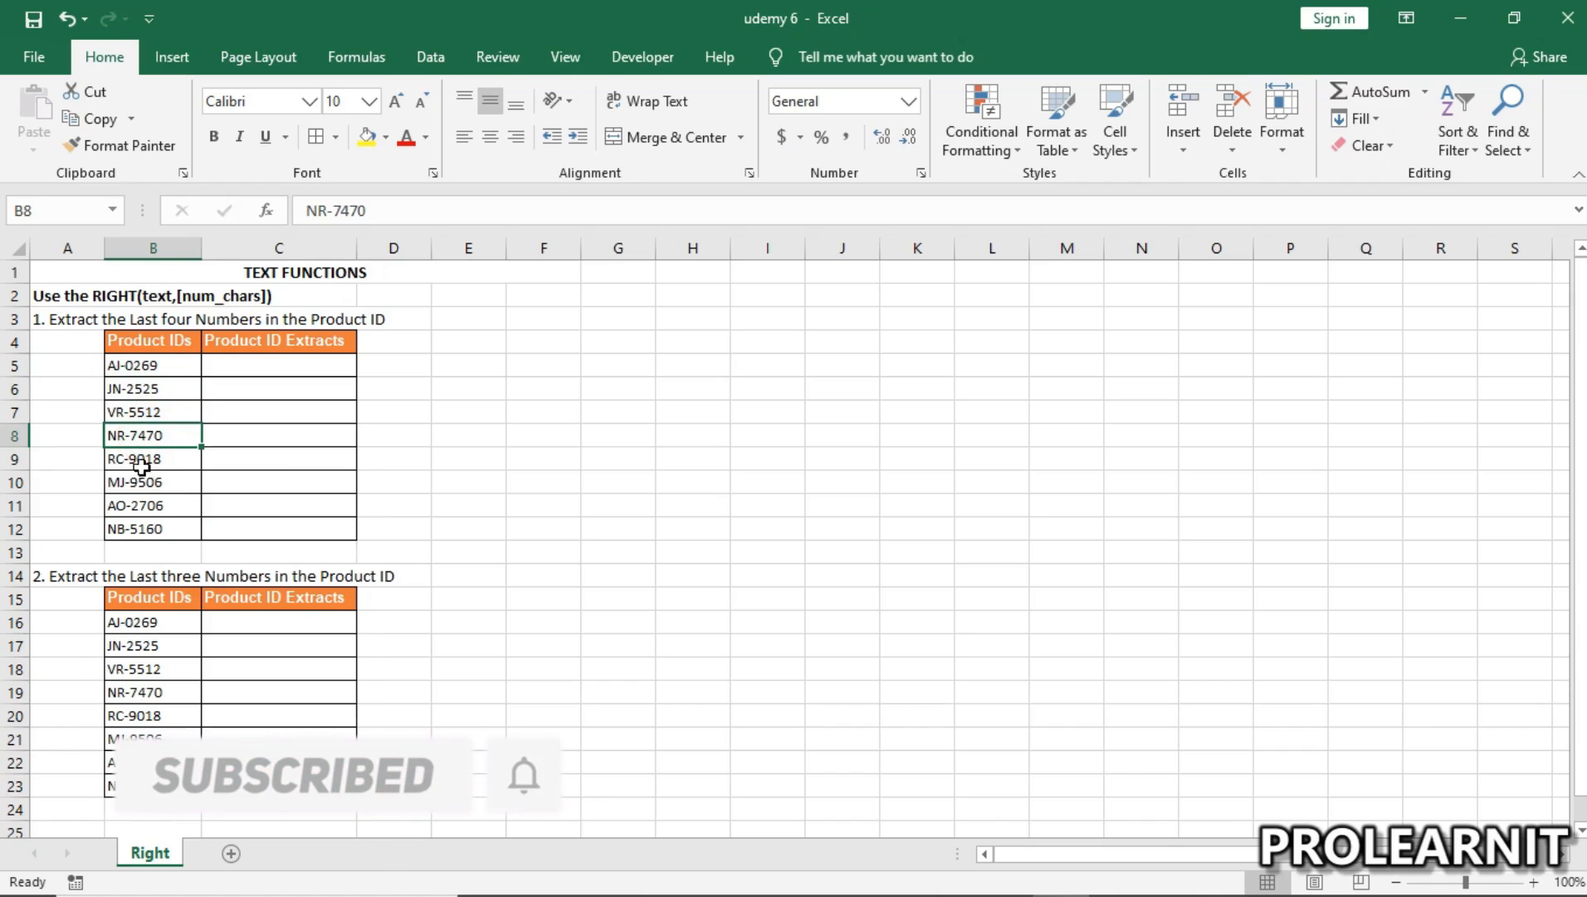
click(121, 366)
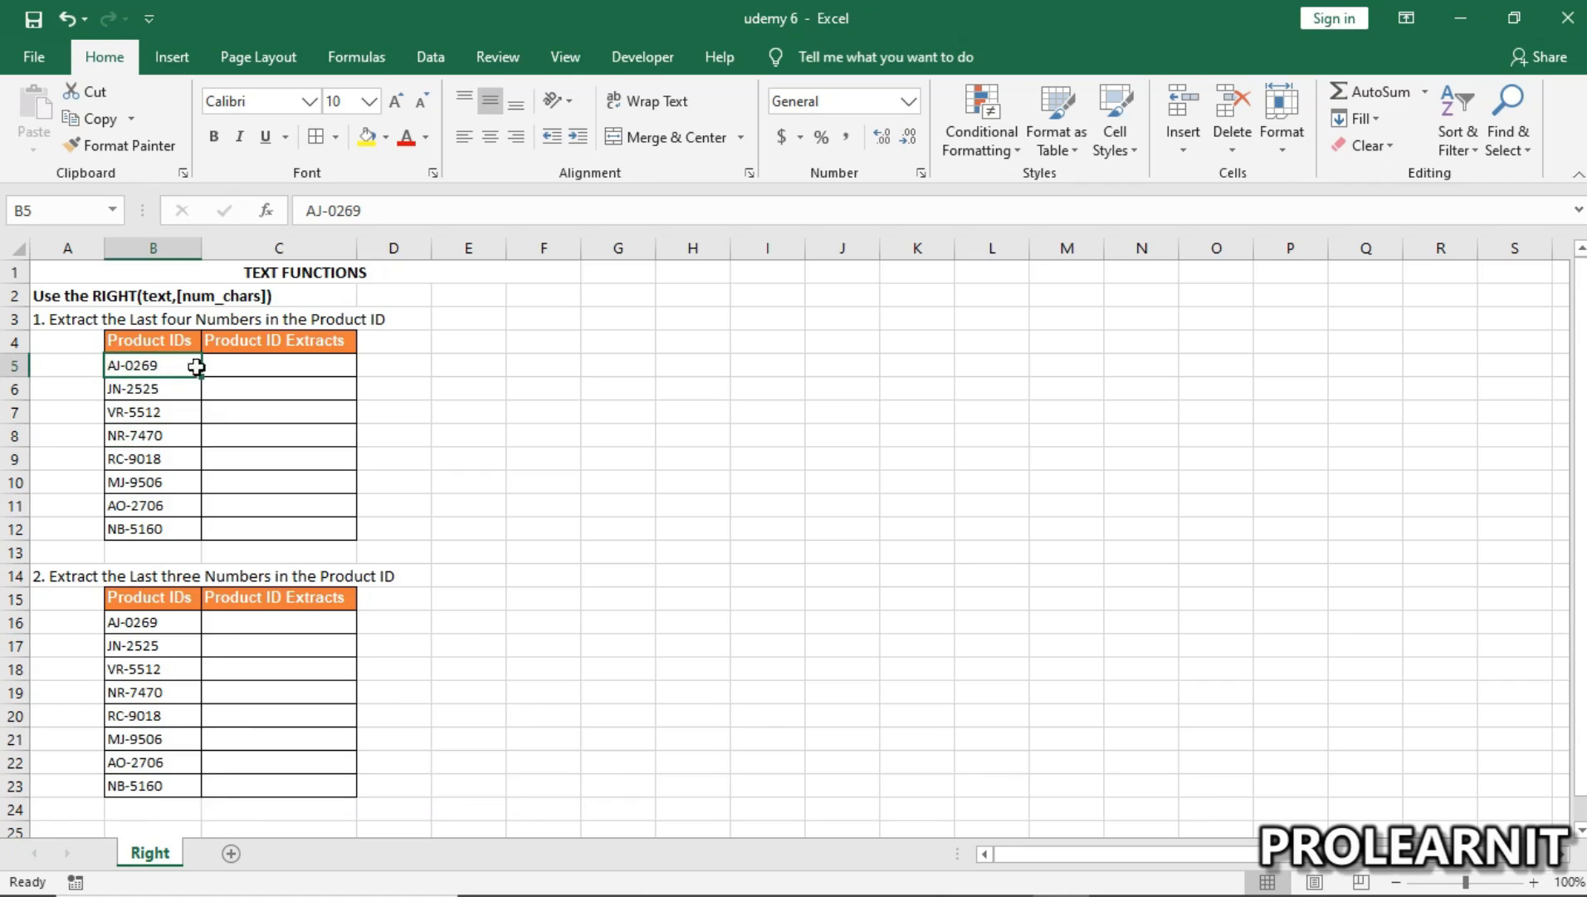
drag(154, 366, 148, 532)
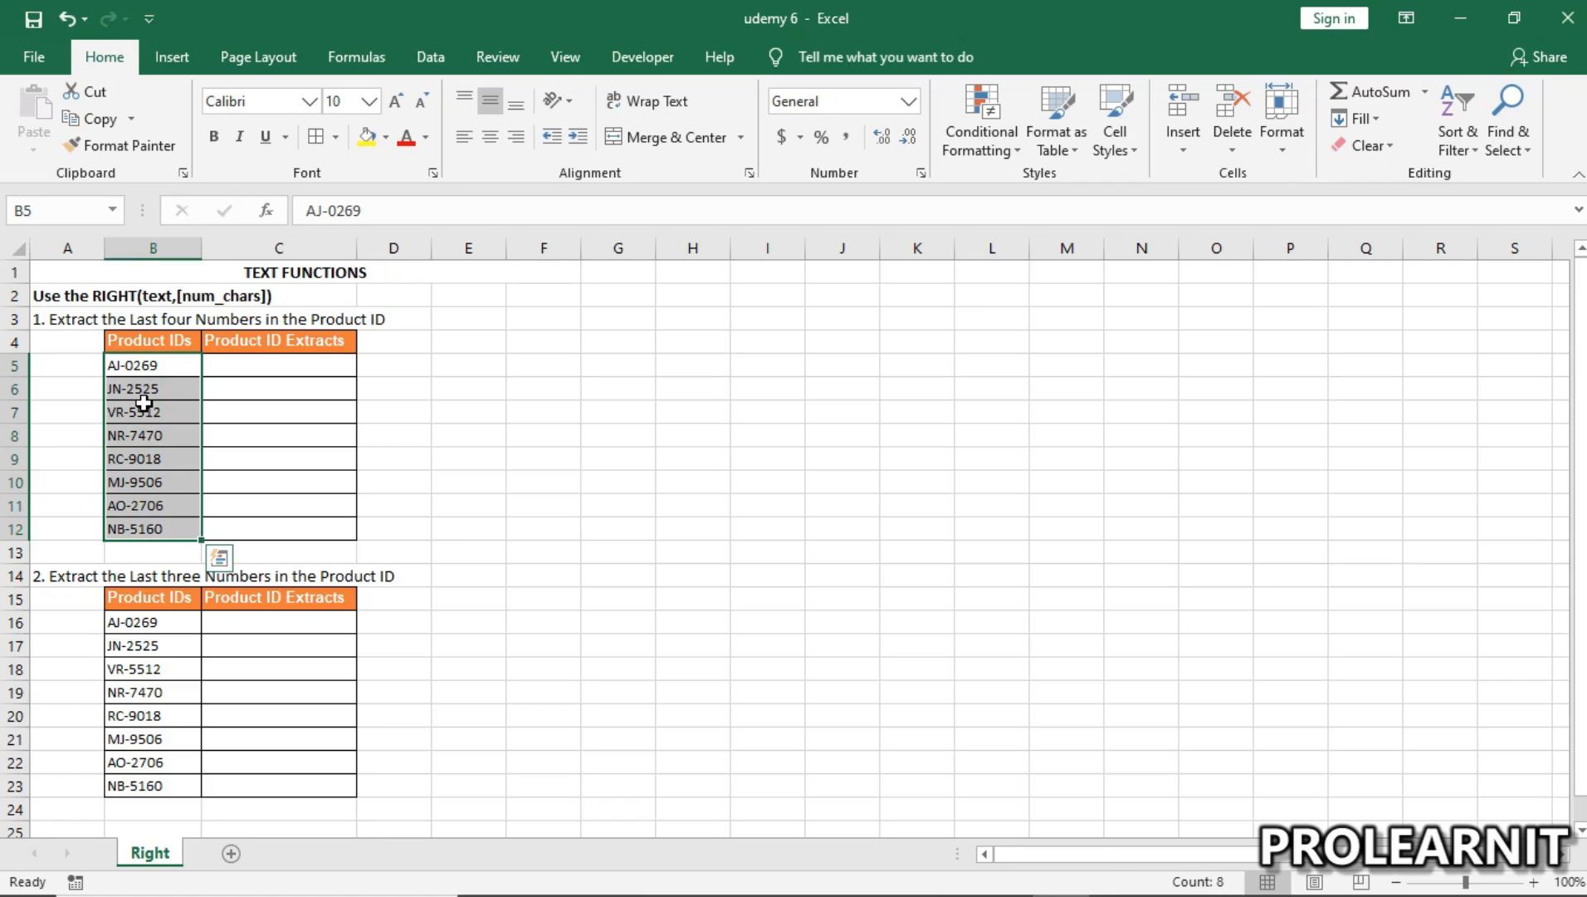
click(178, 365)
click(182, 415)
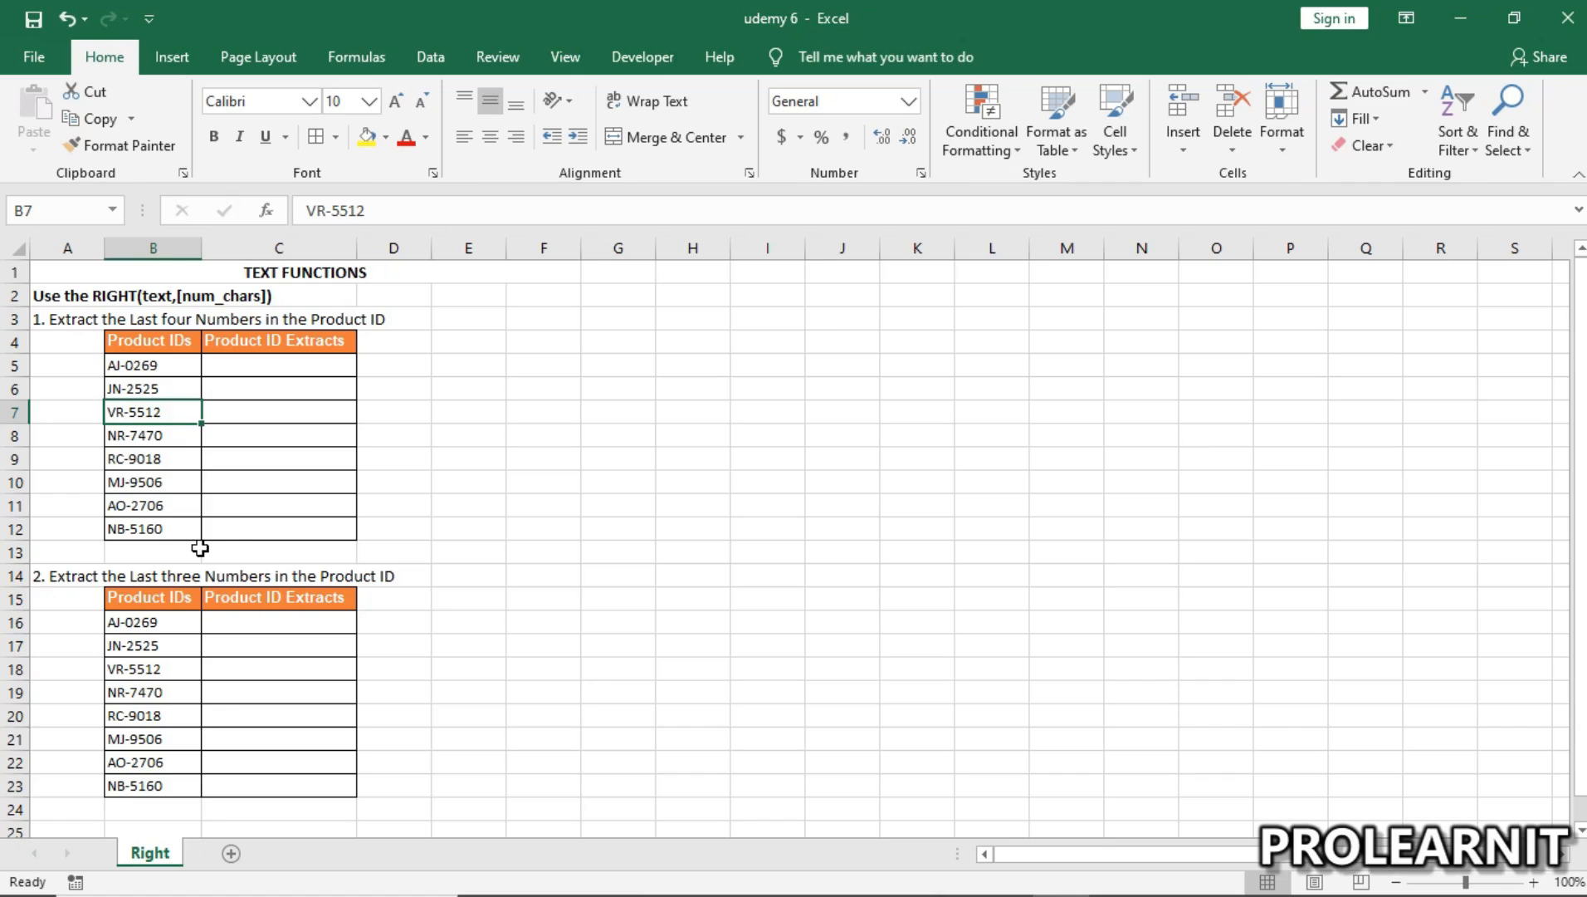
click(144, 457)
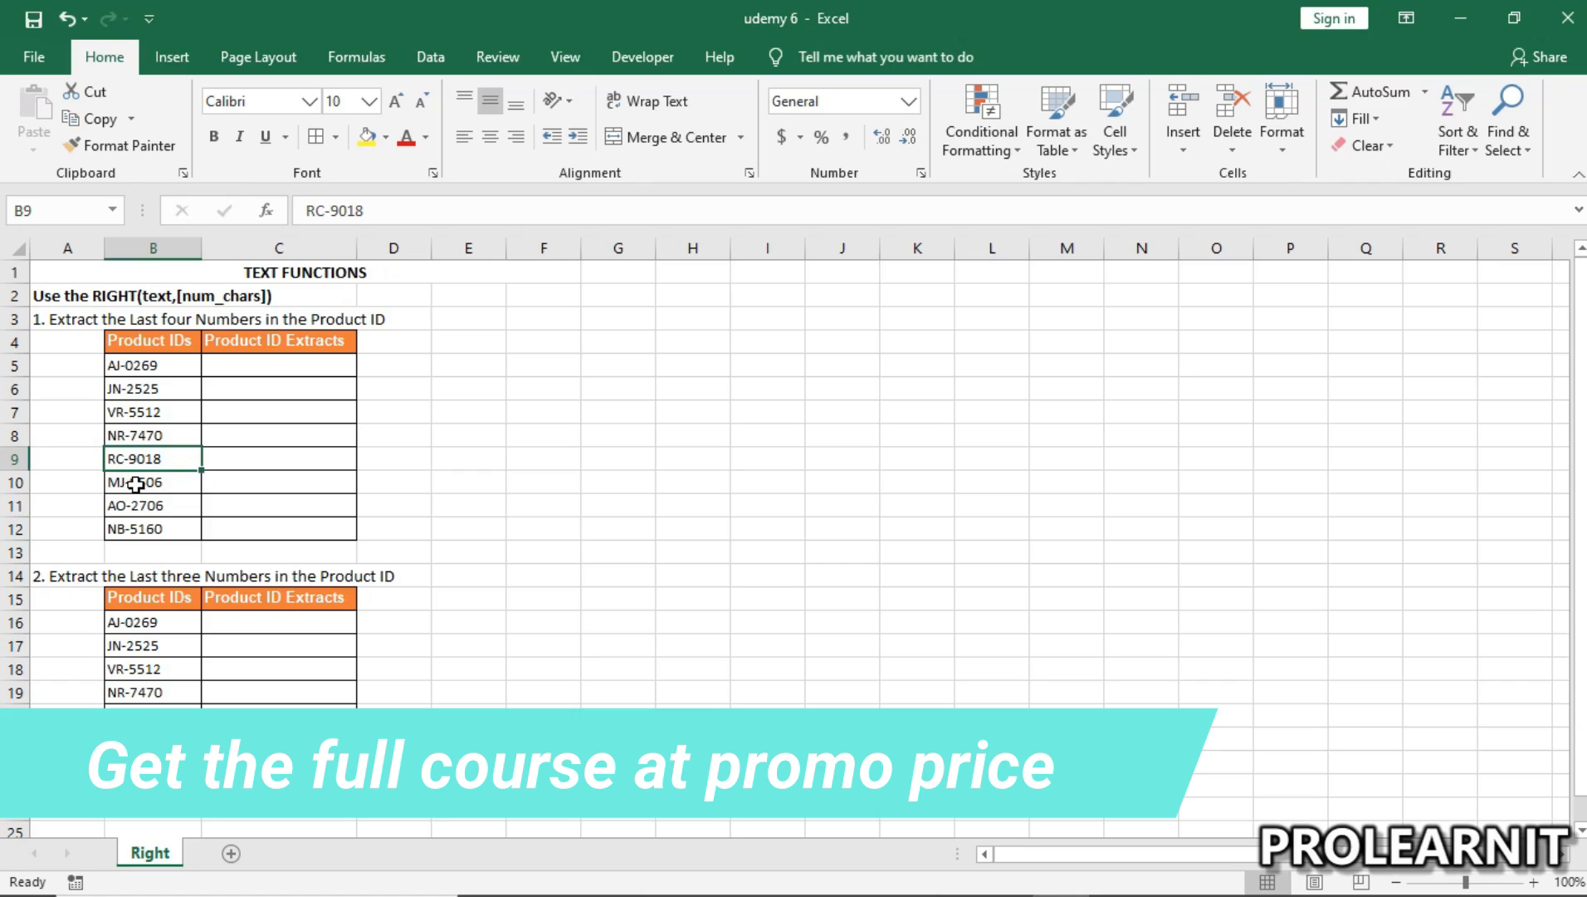
click(151, 521)
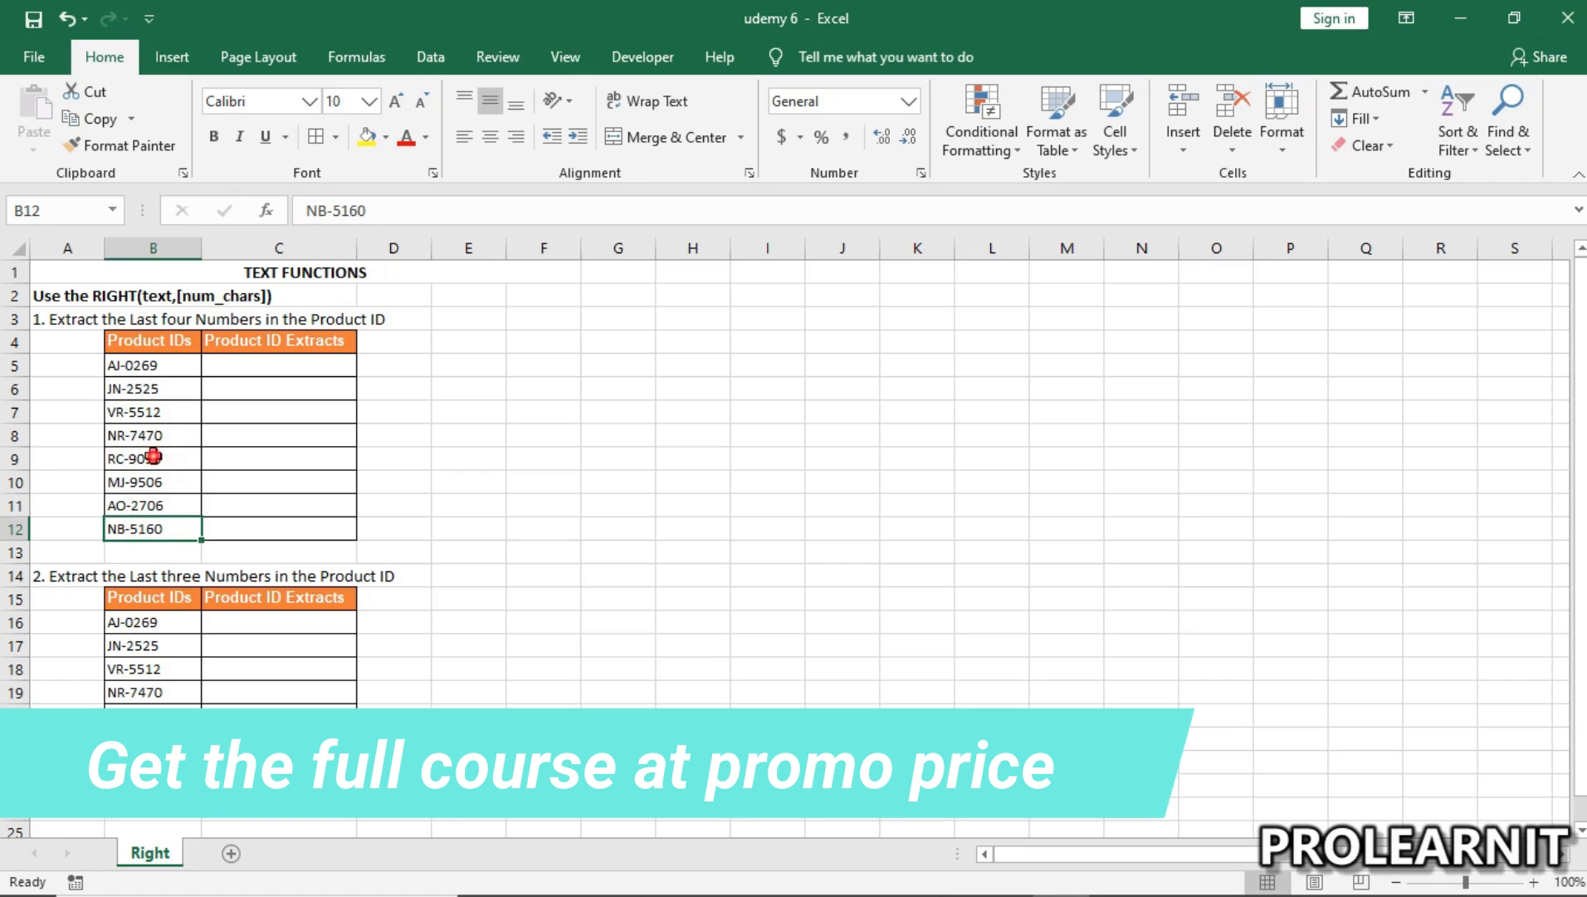
click(152, 456)
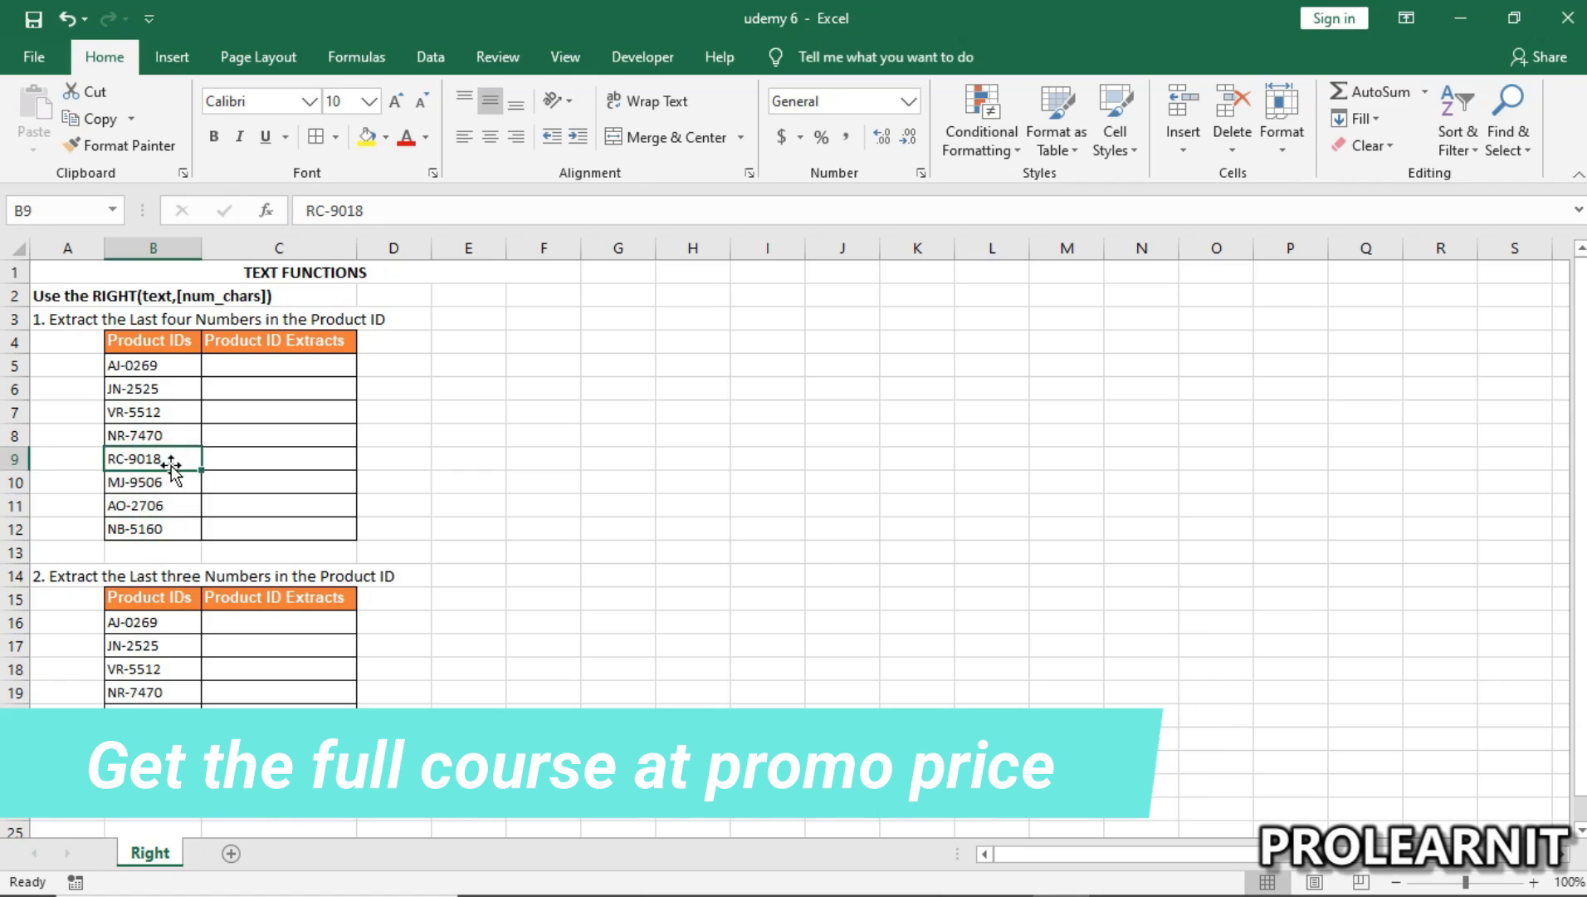
click(123, 368)
drag(123, 368, 146, 504)
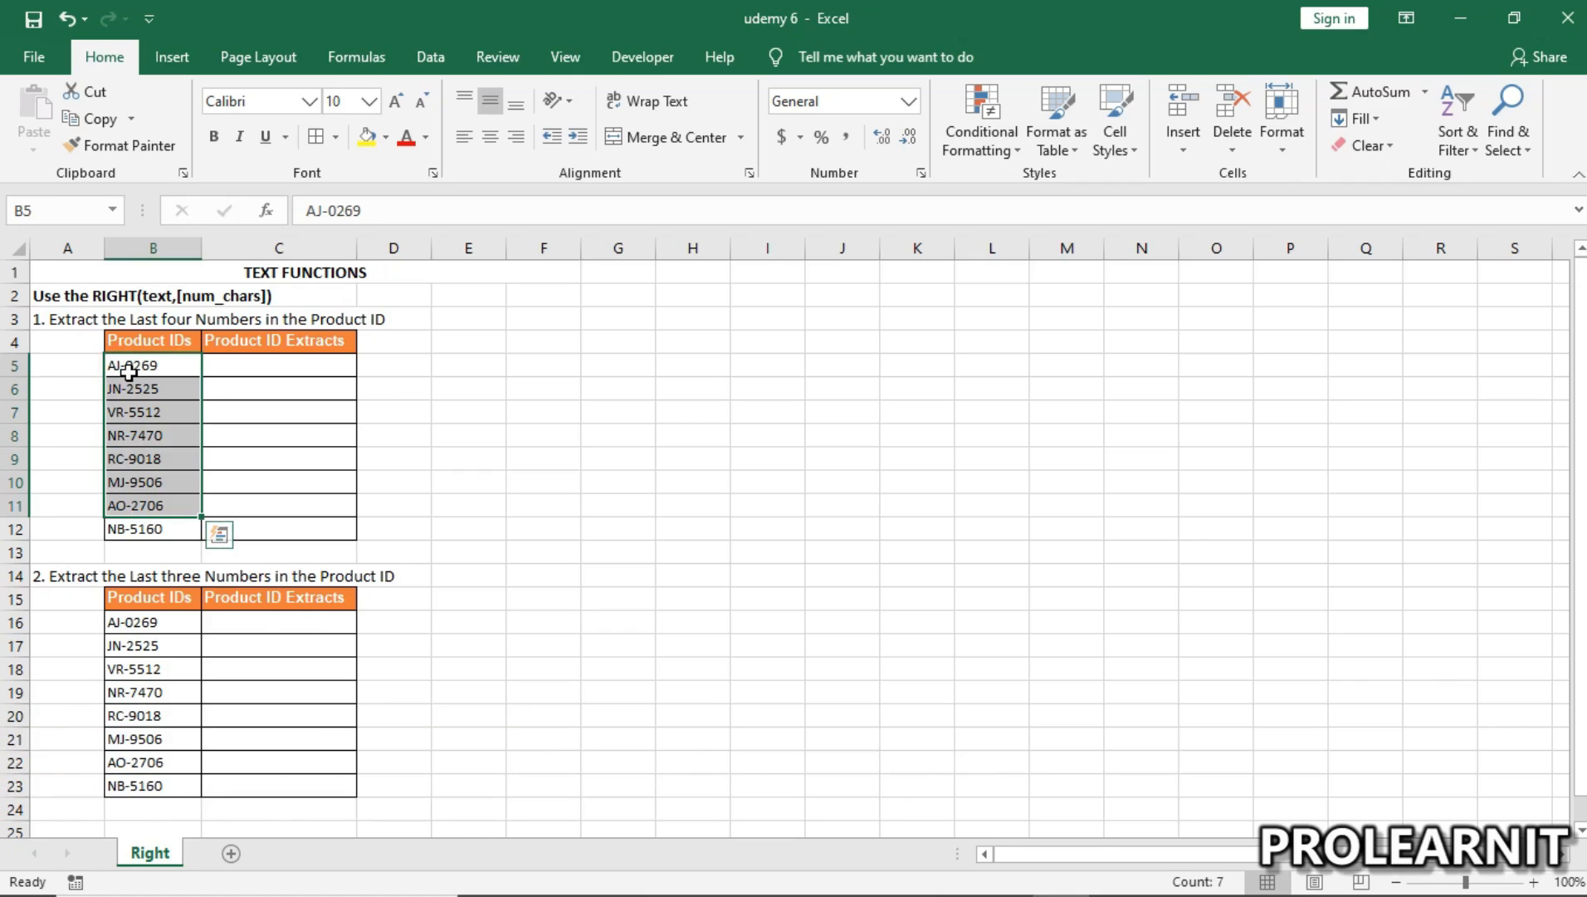
click(132, 368)
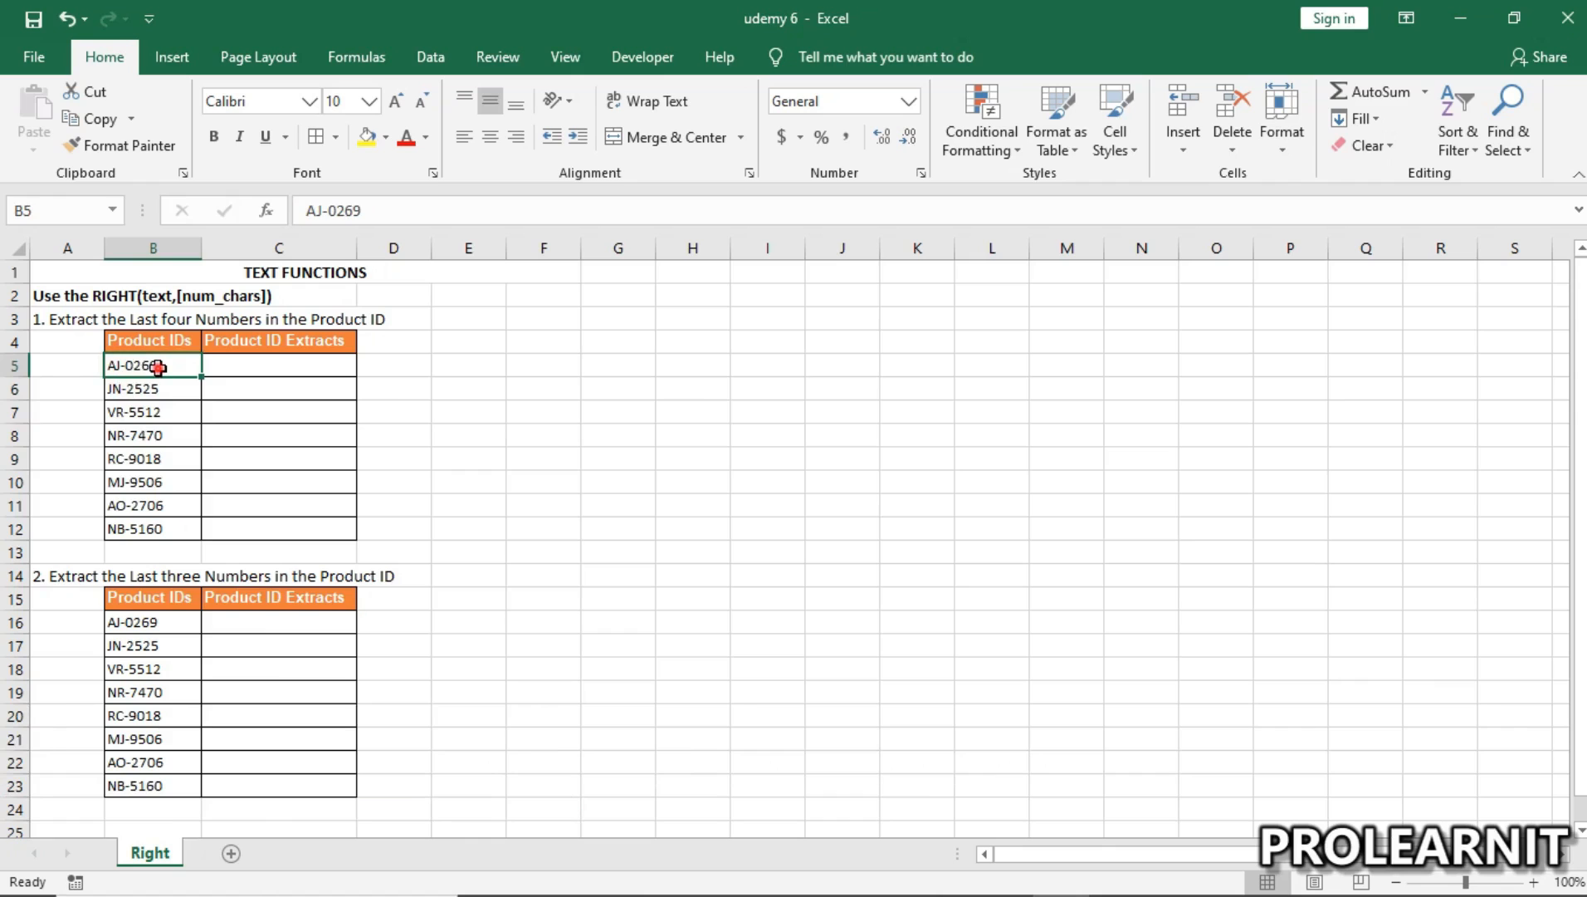
drag(158, 367, 178, 536)
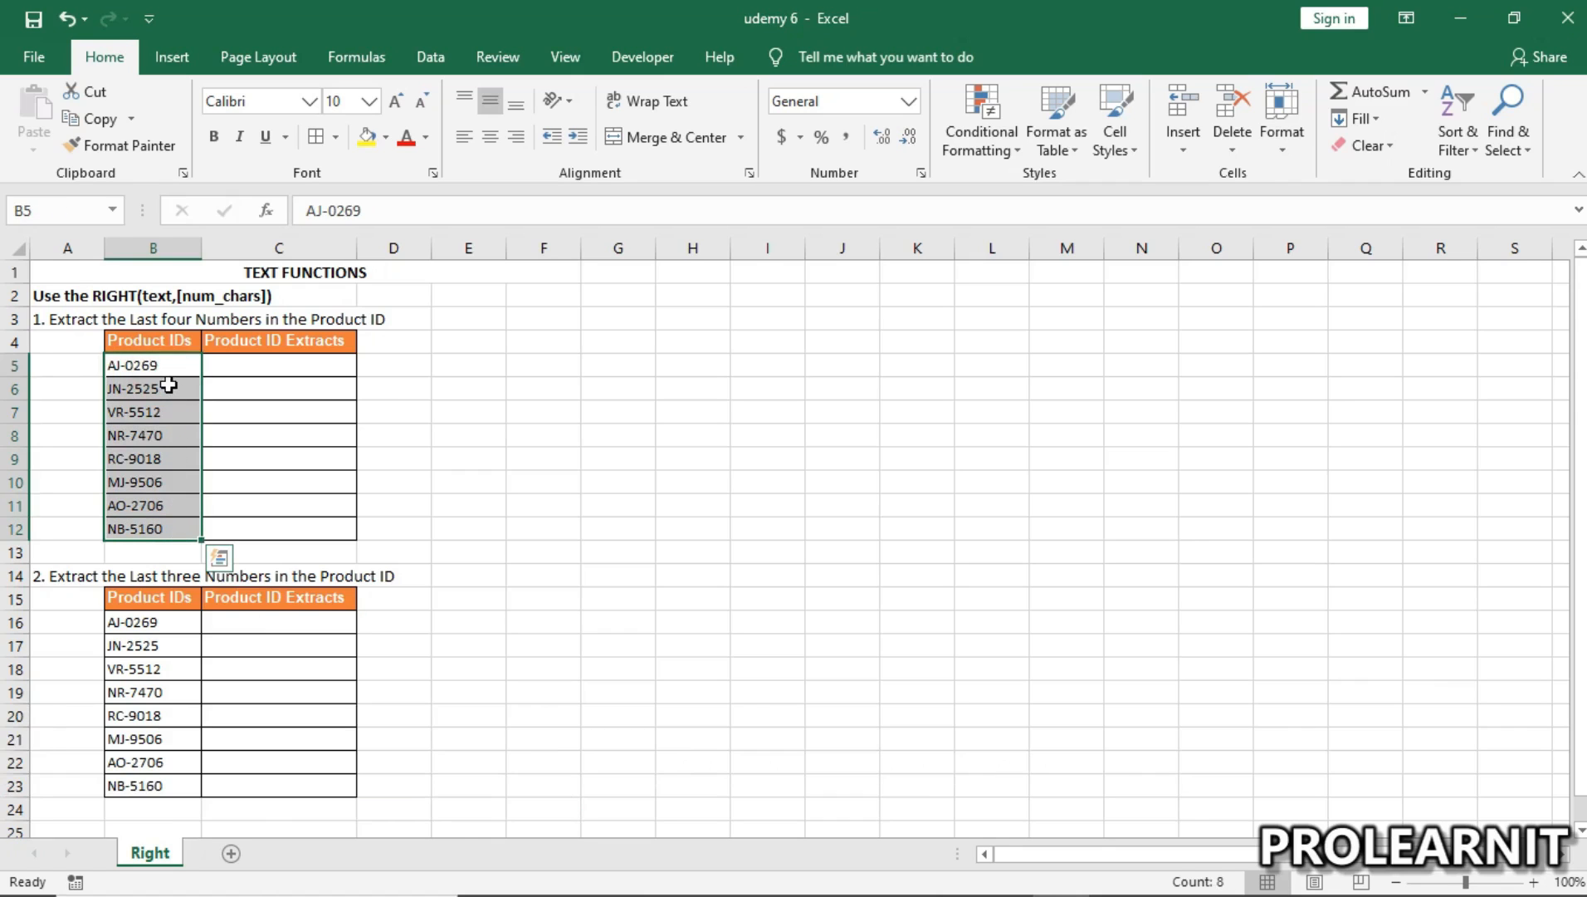
click(157, 414)
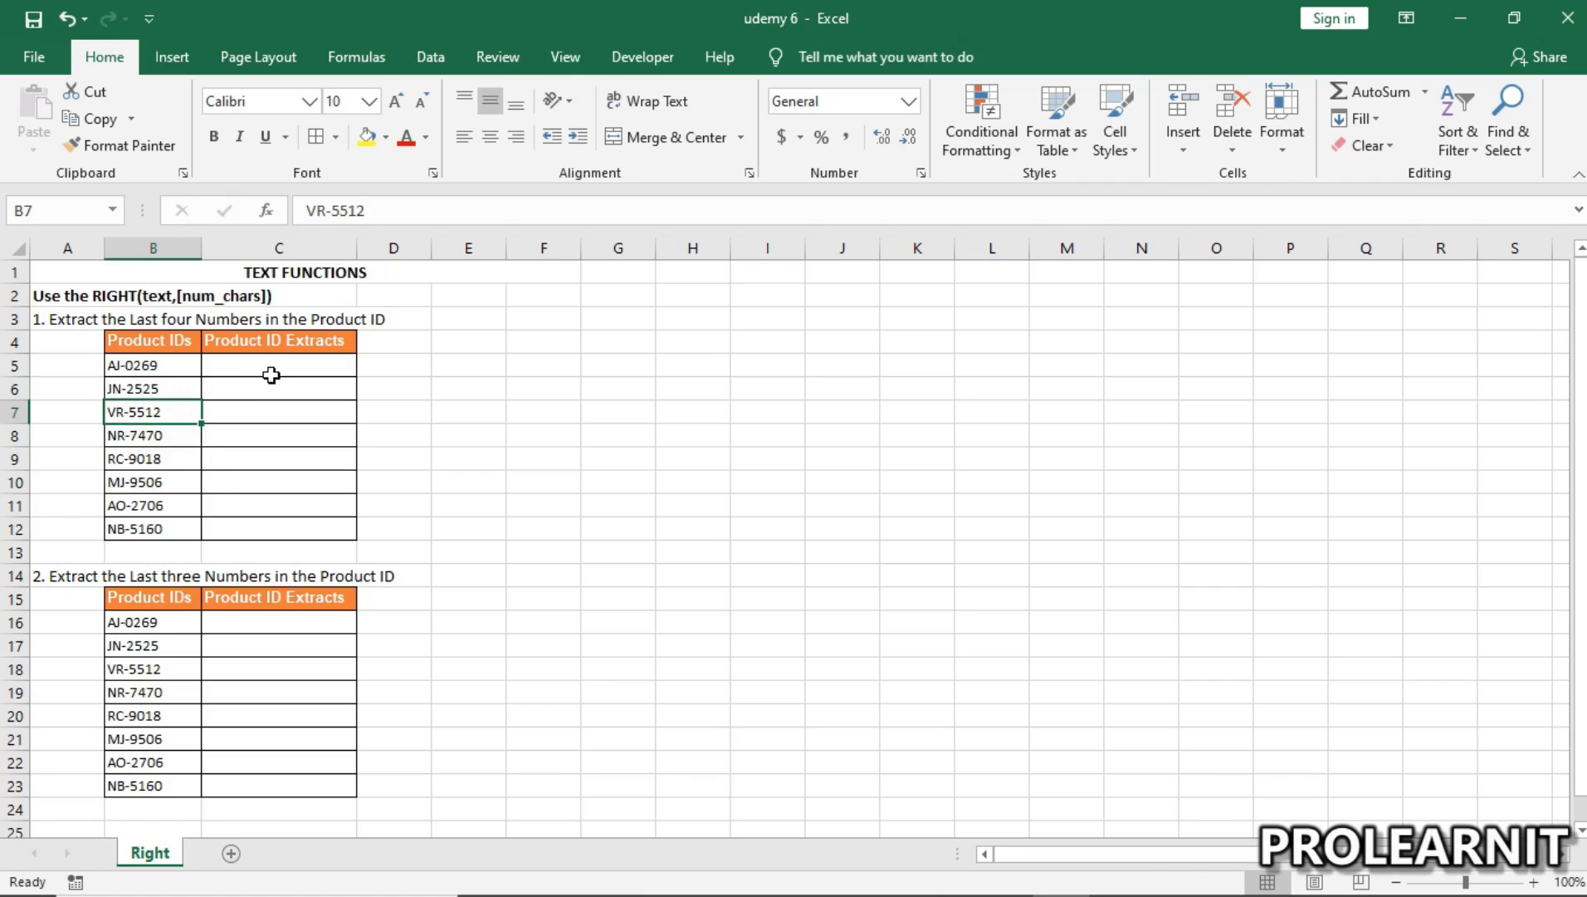
drag(312, 367, 304, 506)
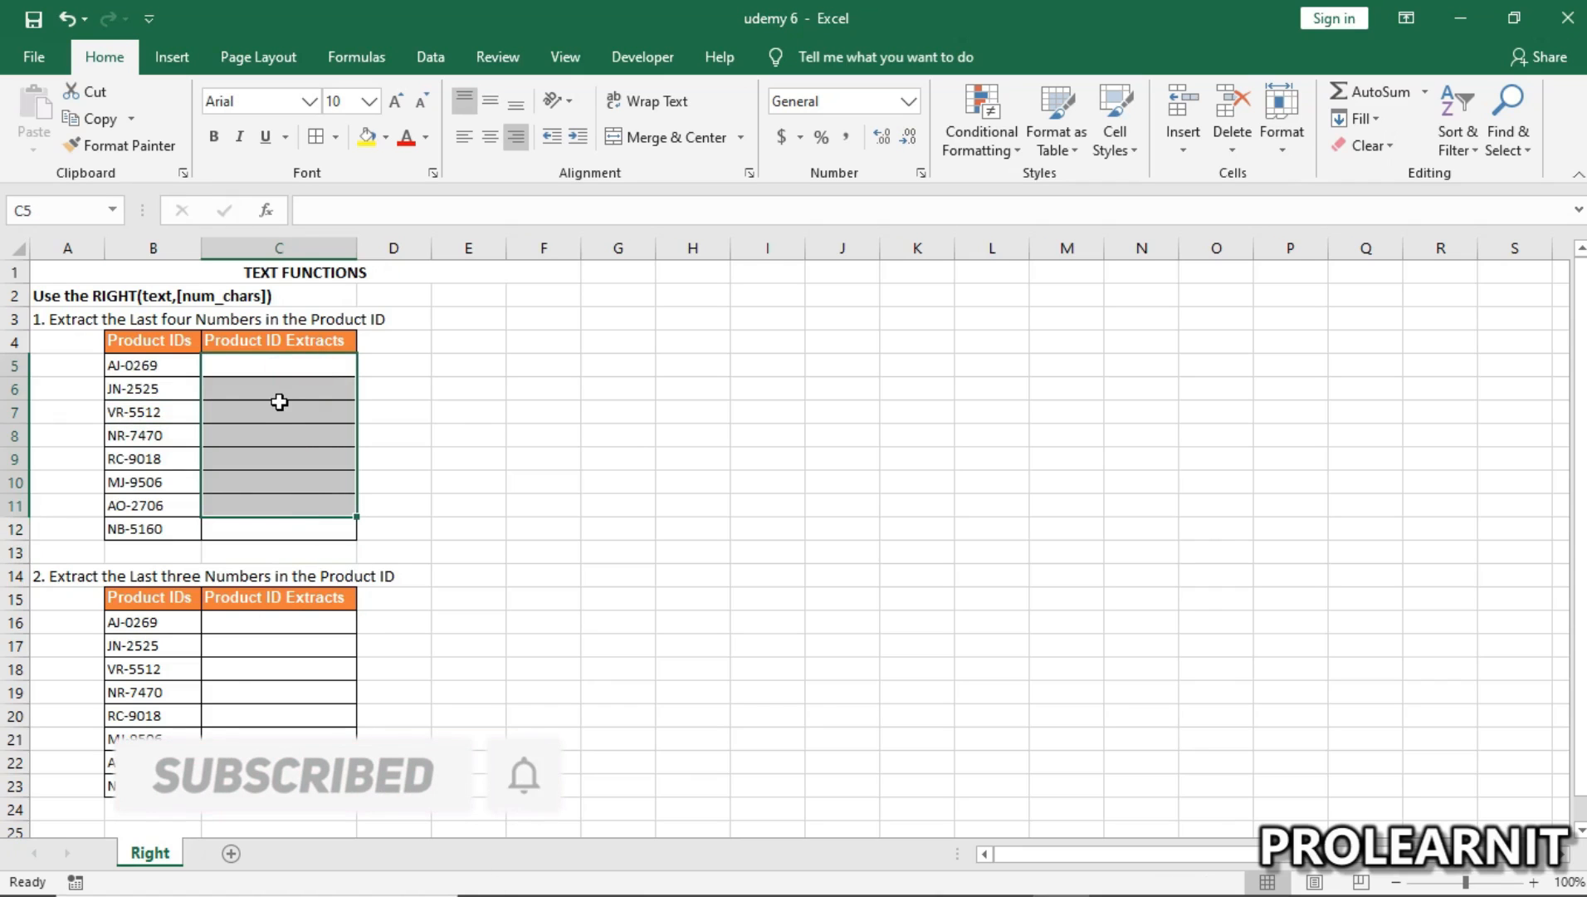
click(260, 361)
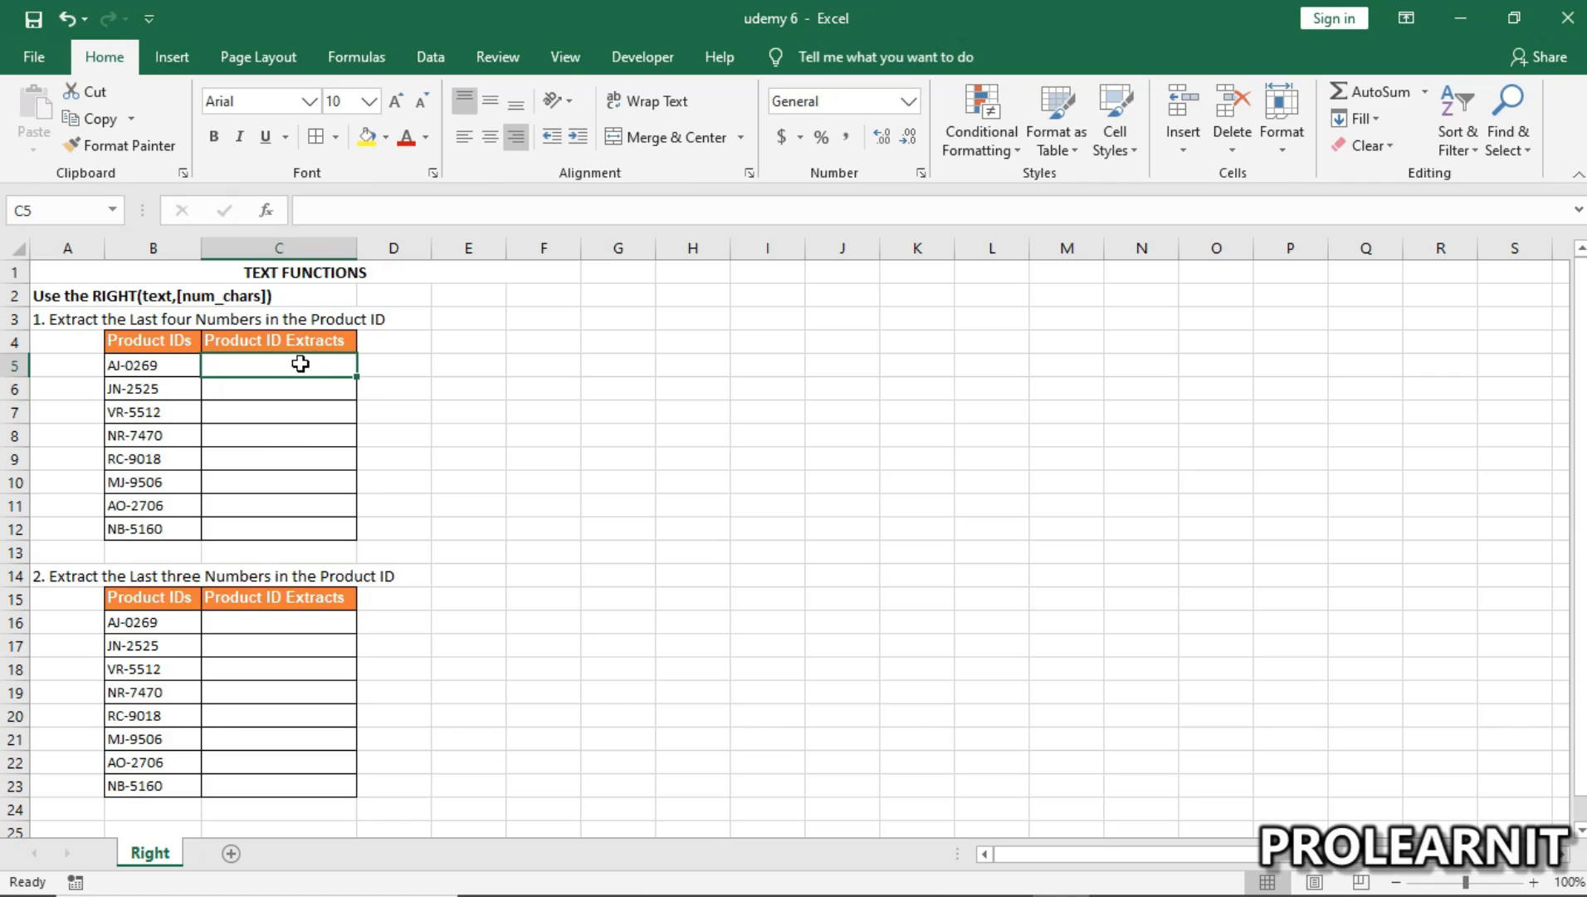
double_click(258, 366)
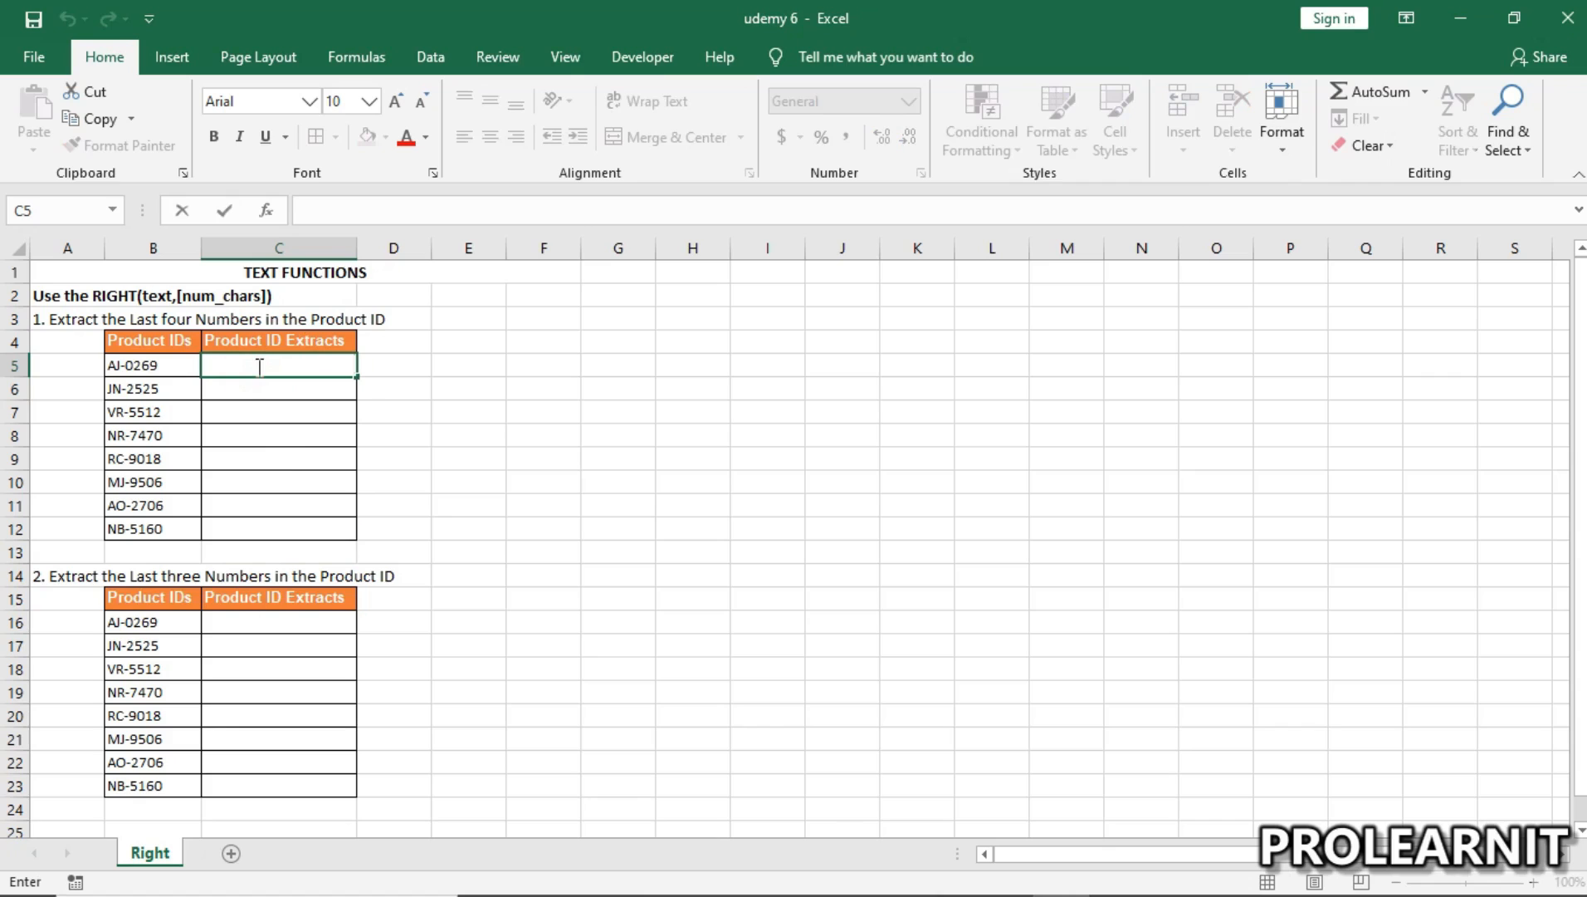
text(=right)
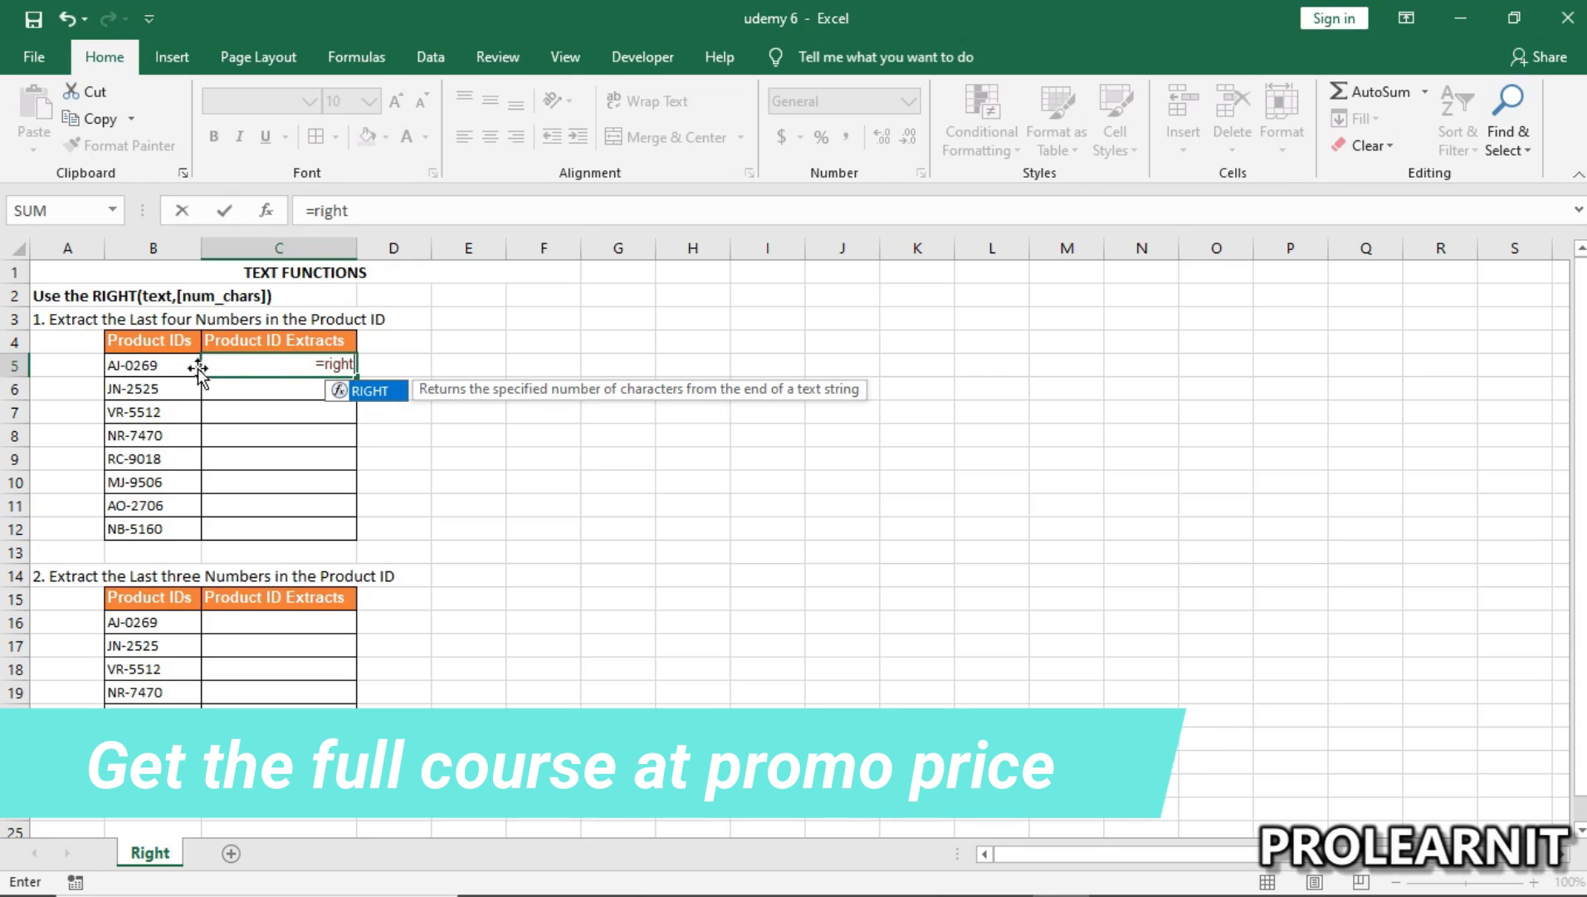
key(BackSpace)
key(BackSpace)
key(BackSpace)
key(Escape)
key(Escape)
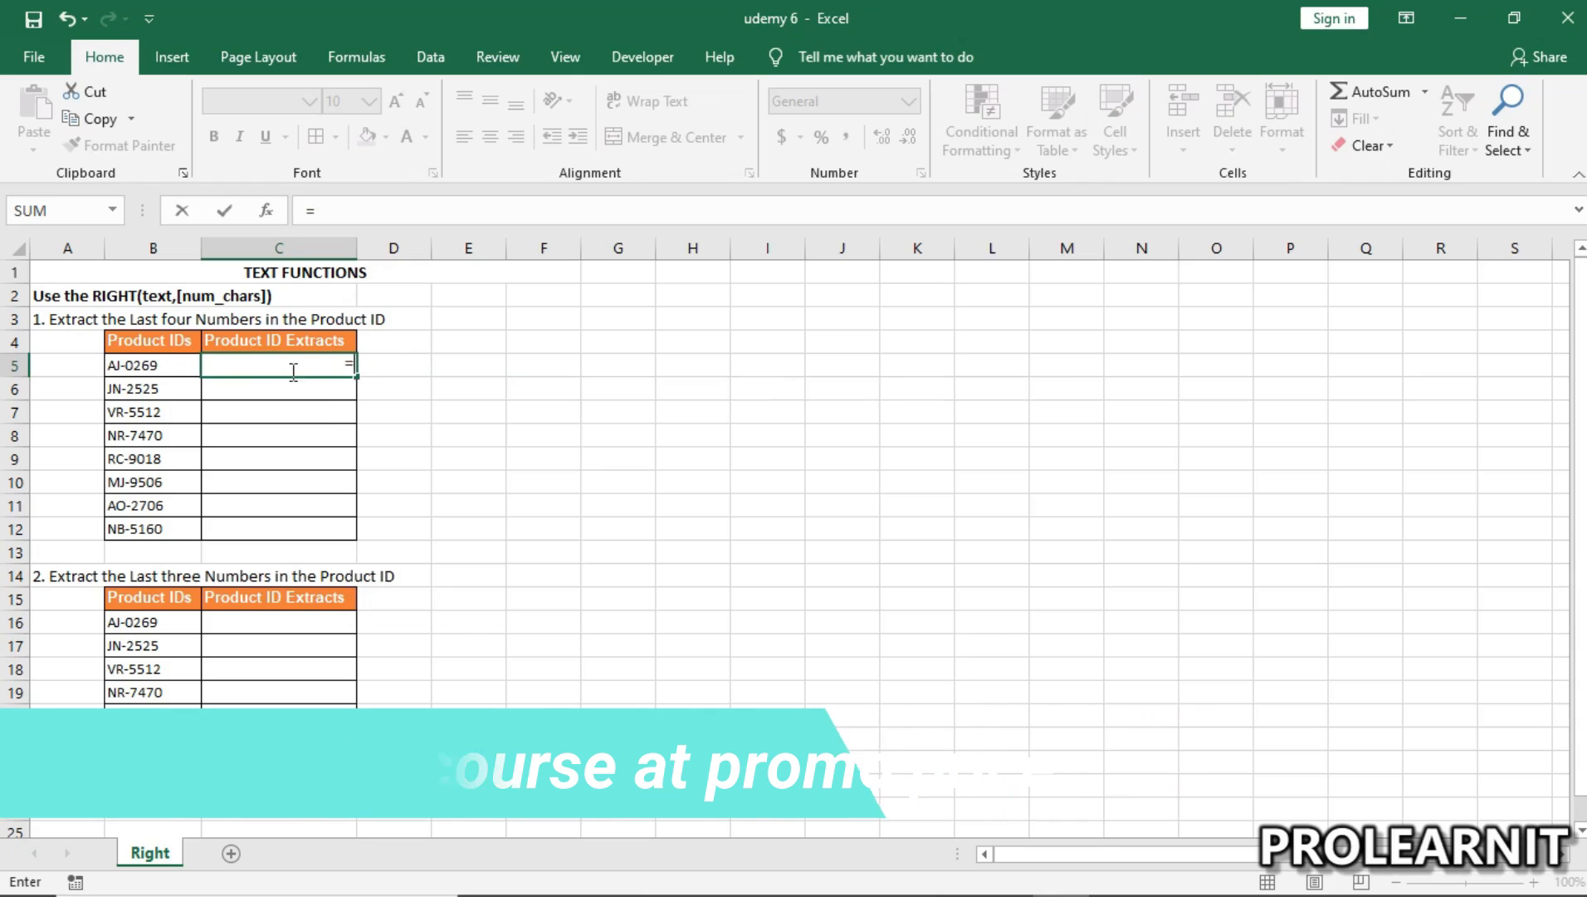
click(329, 340)
click(264, 432)
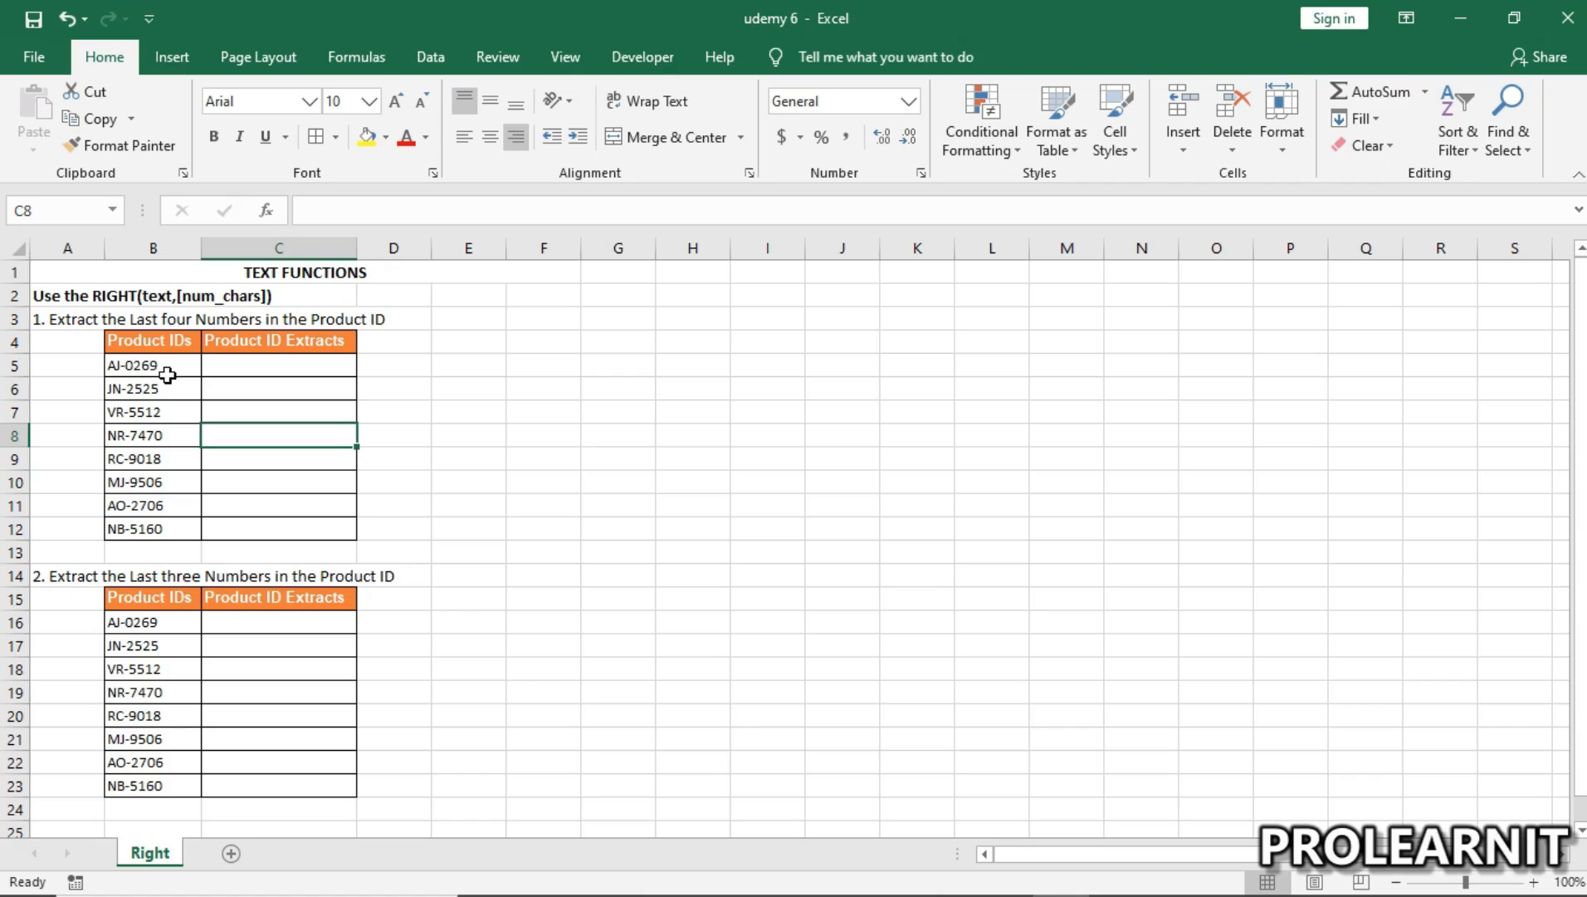
click(284, 362)
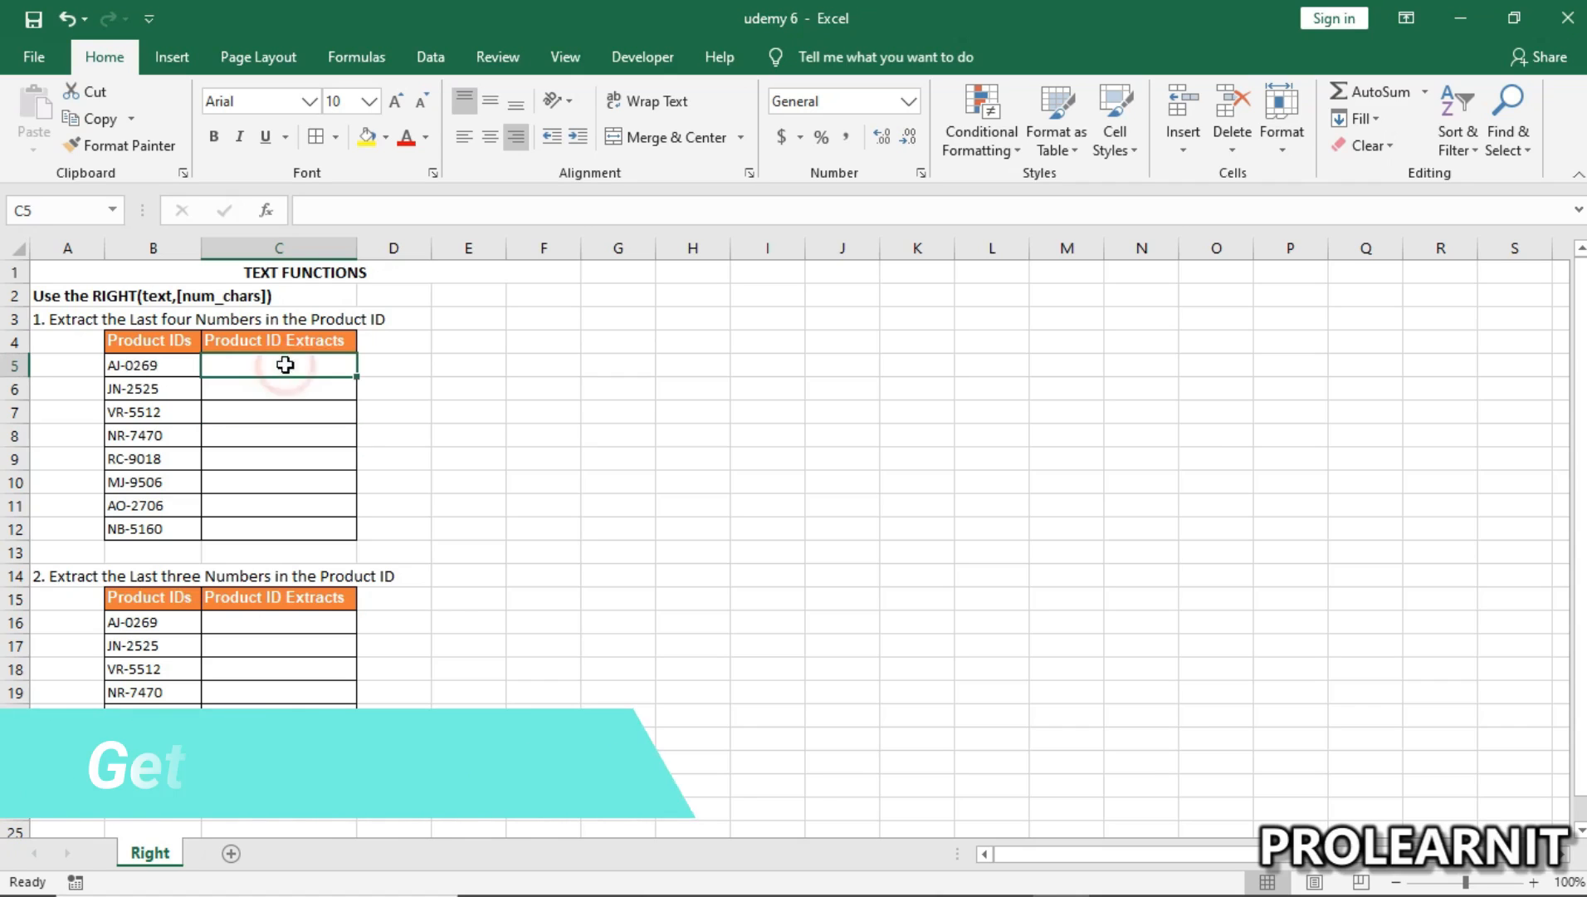
click(158, 369)
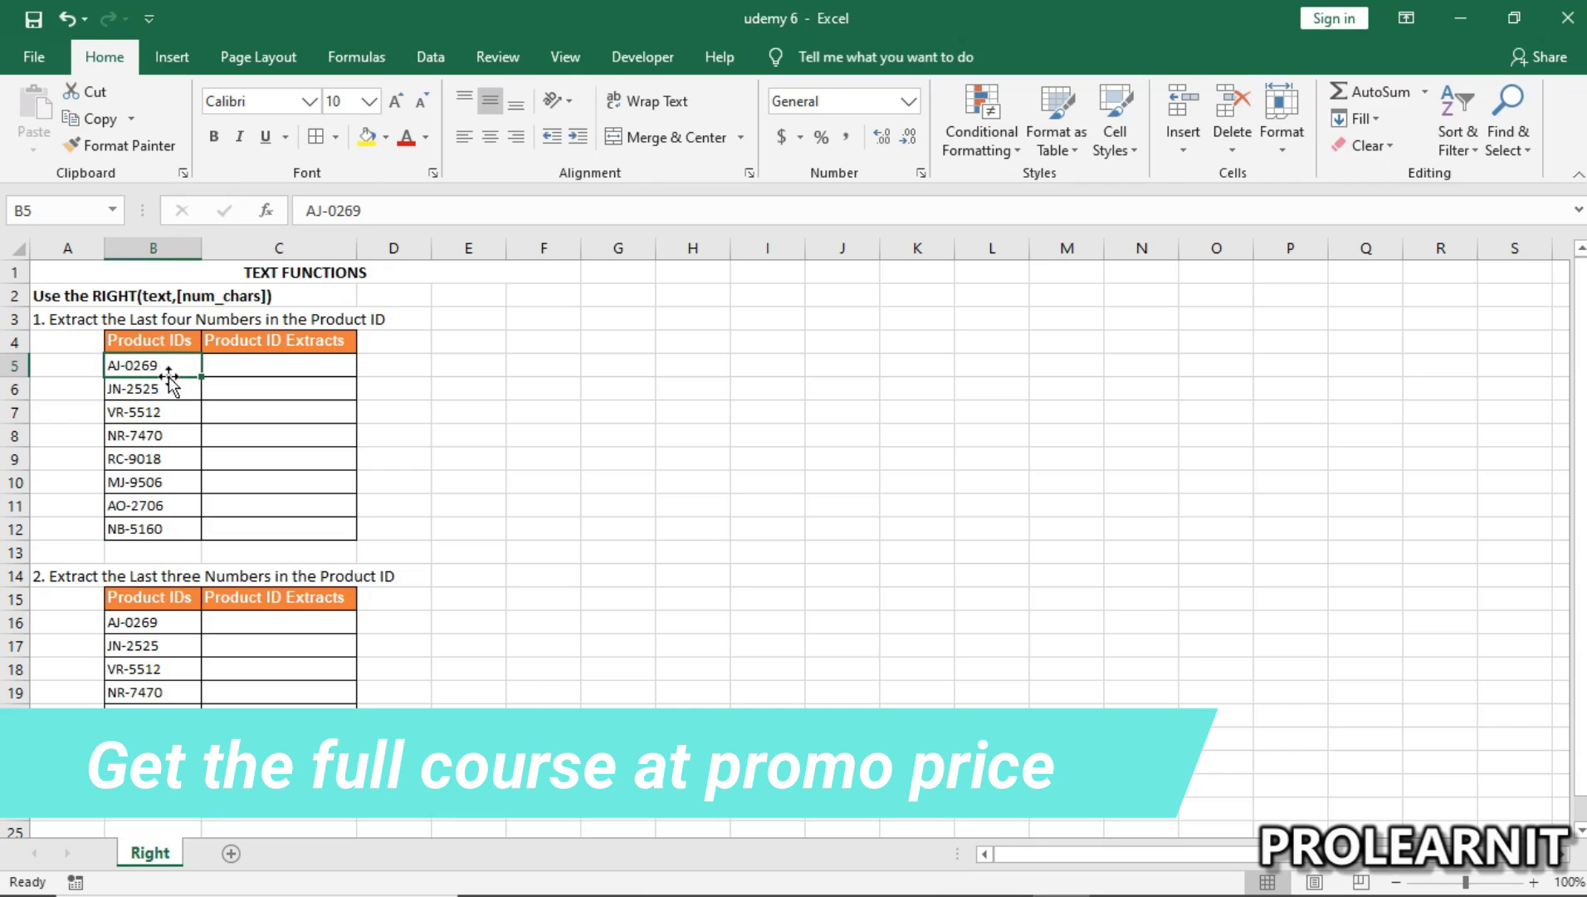
double_click(164, 366)
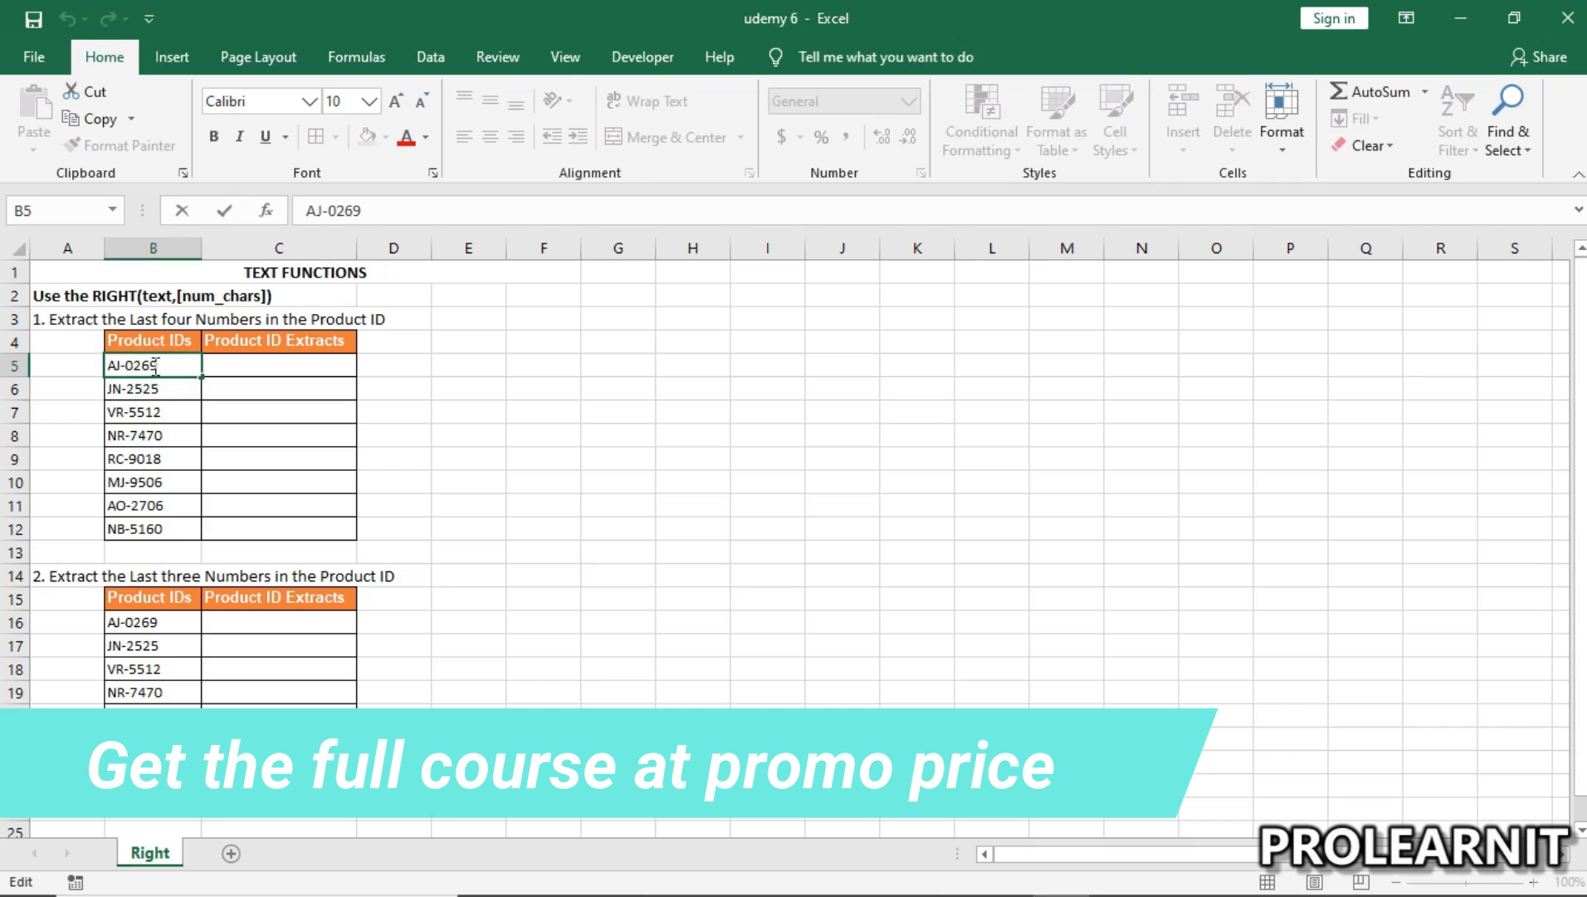
drag(135, 368, 85, 366)
Enter the formula =RIGHT(B5,4) in C5 to extract the last four characters of the first product ID.
click(220, 367)
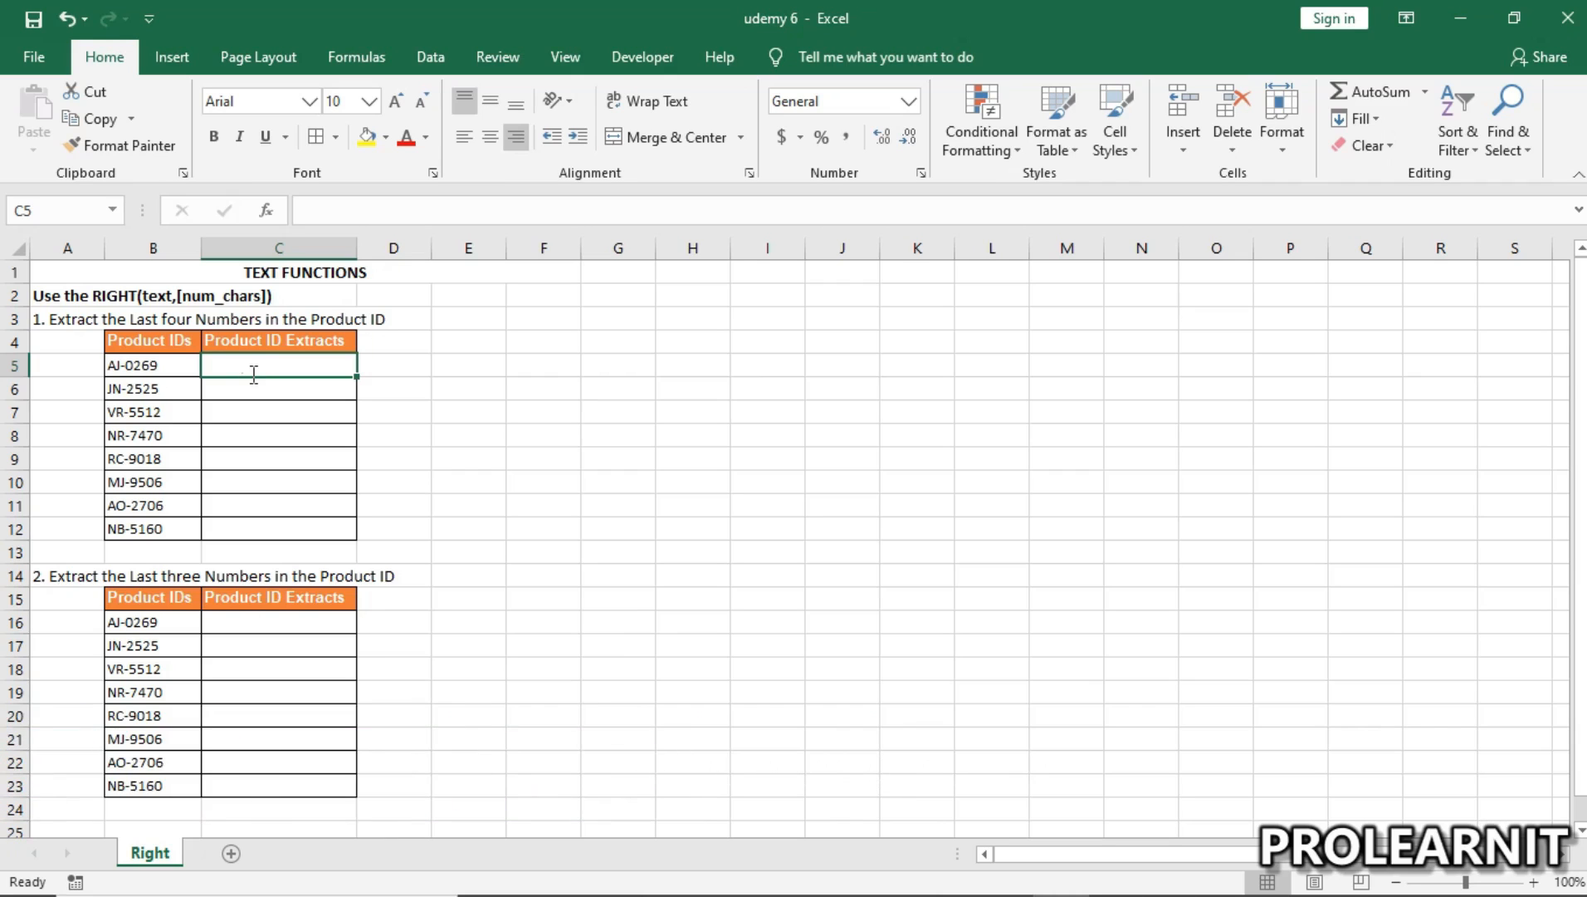
text(=righ)
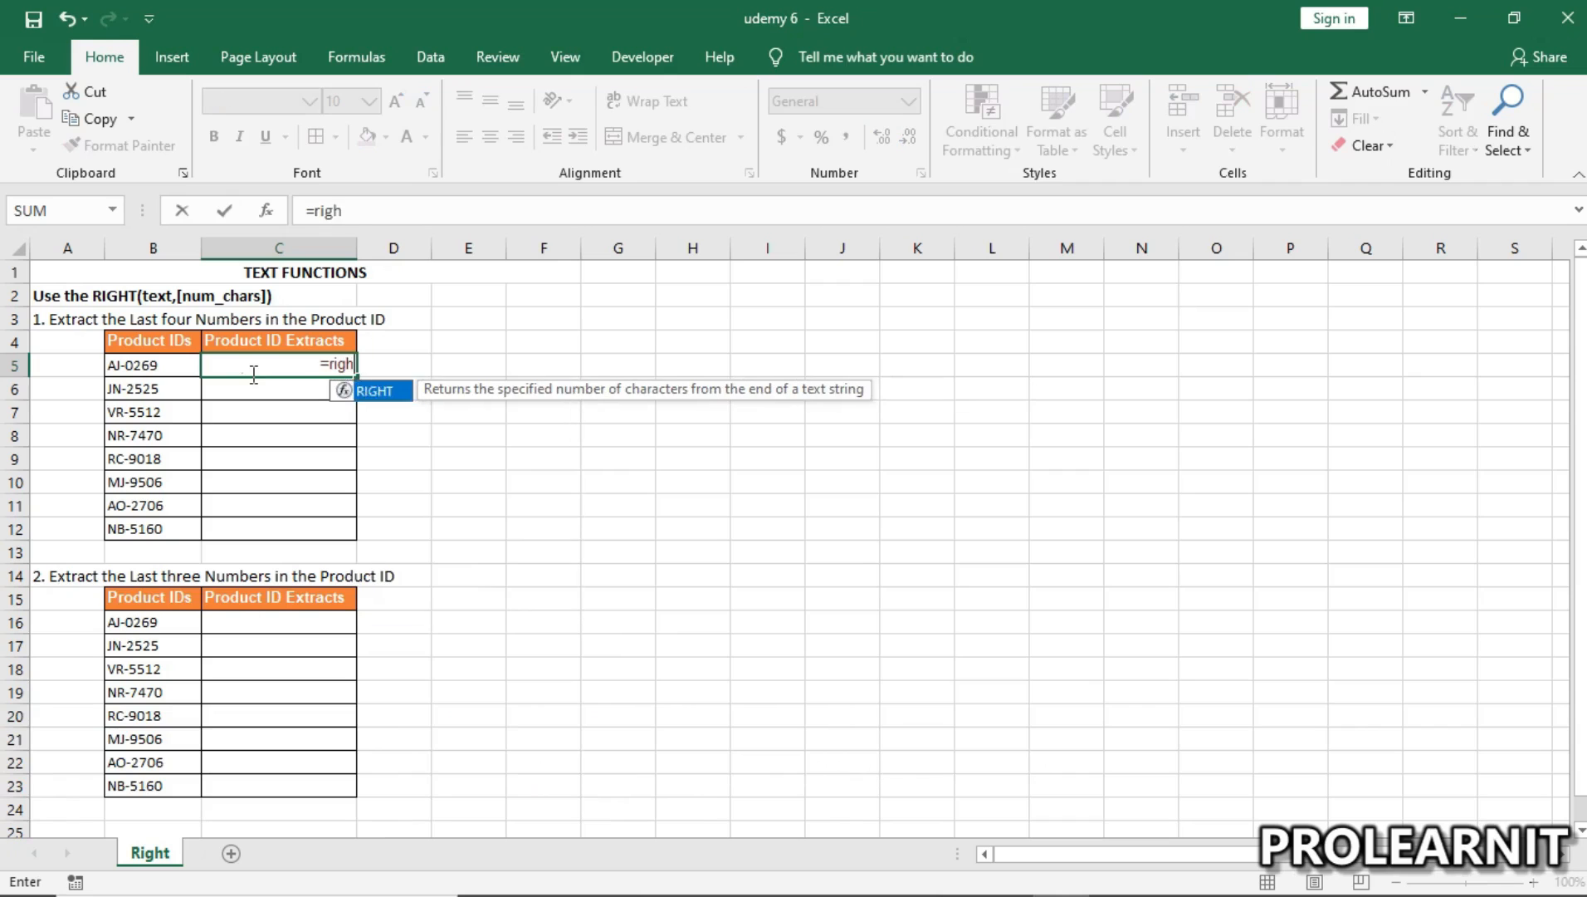
text(t()
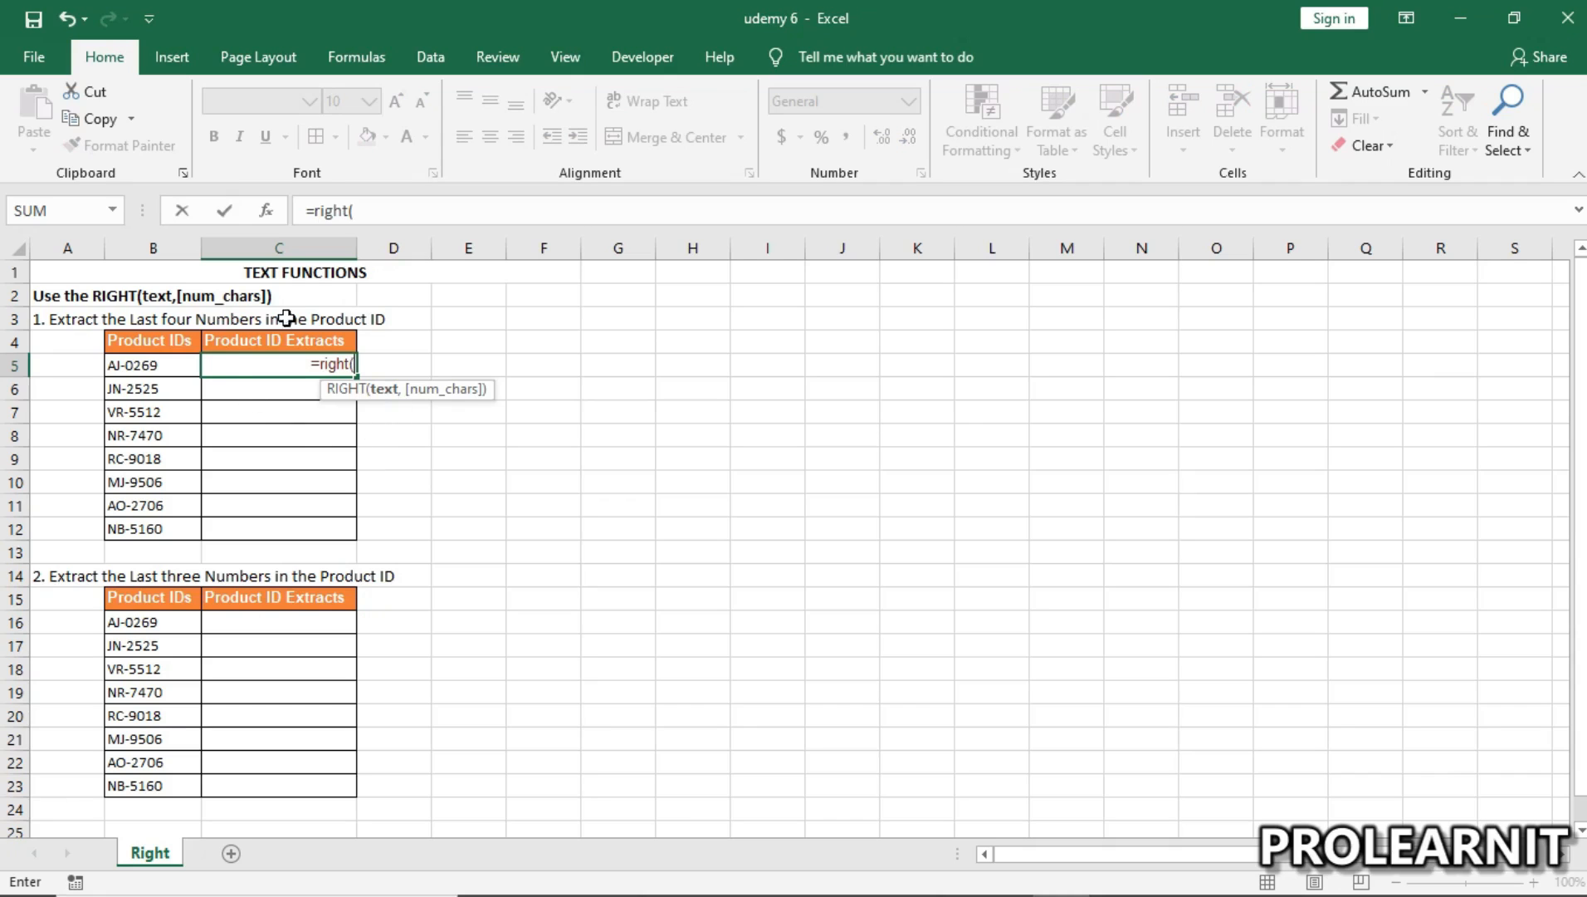
click(164, 370)
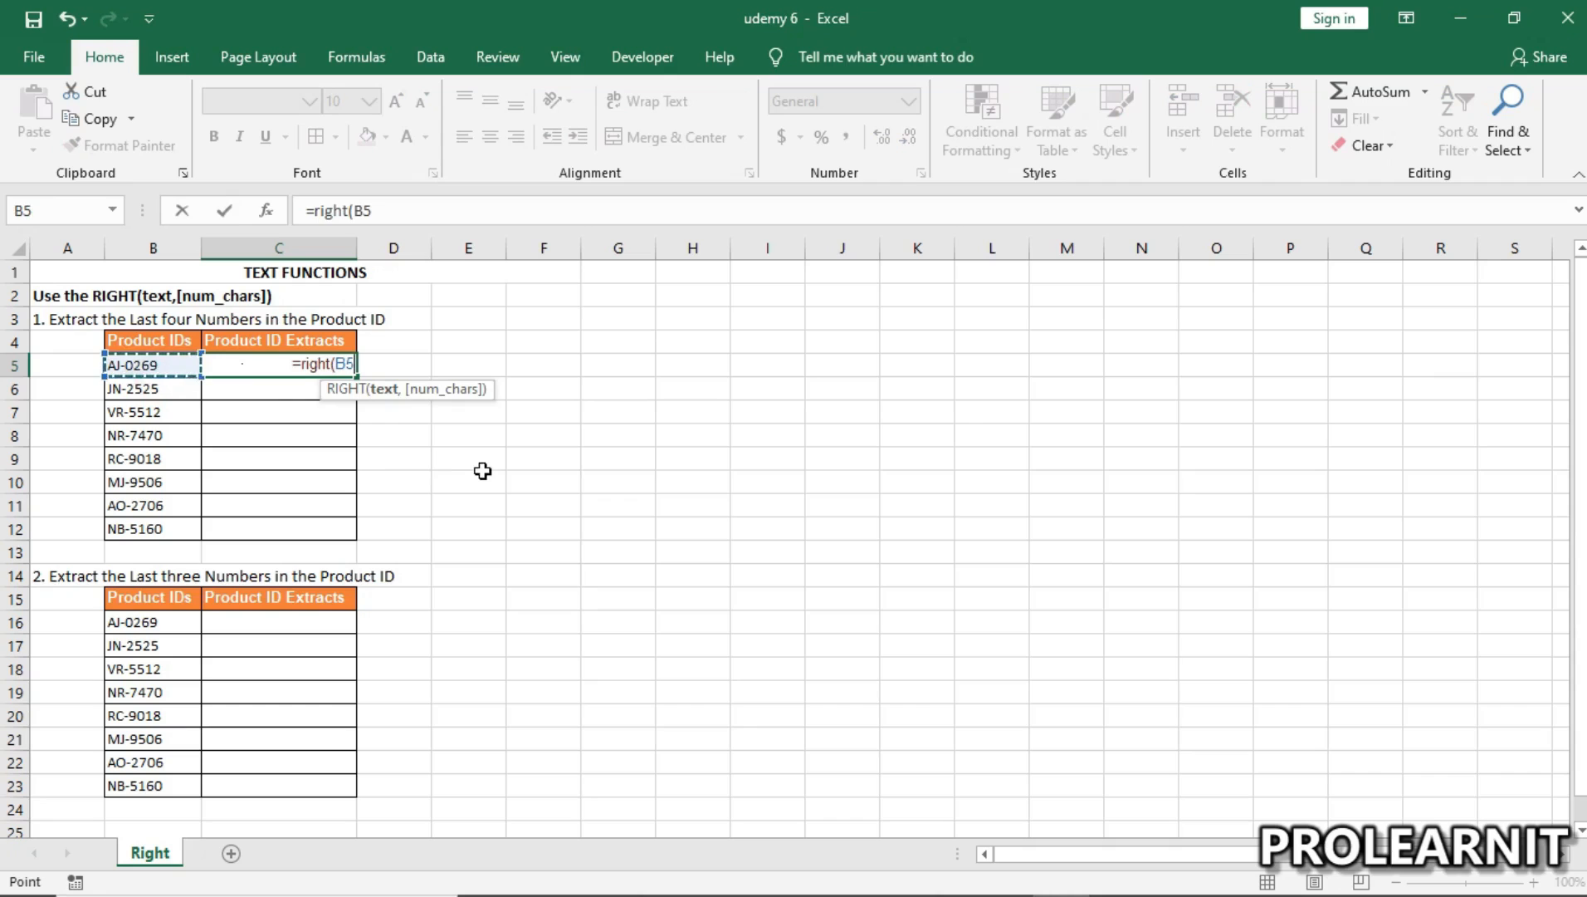
text(,)
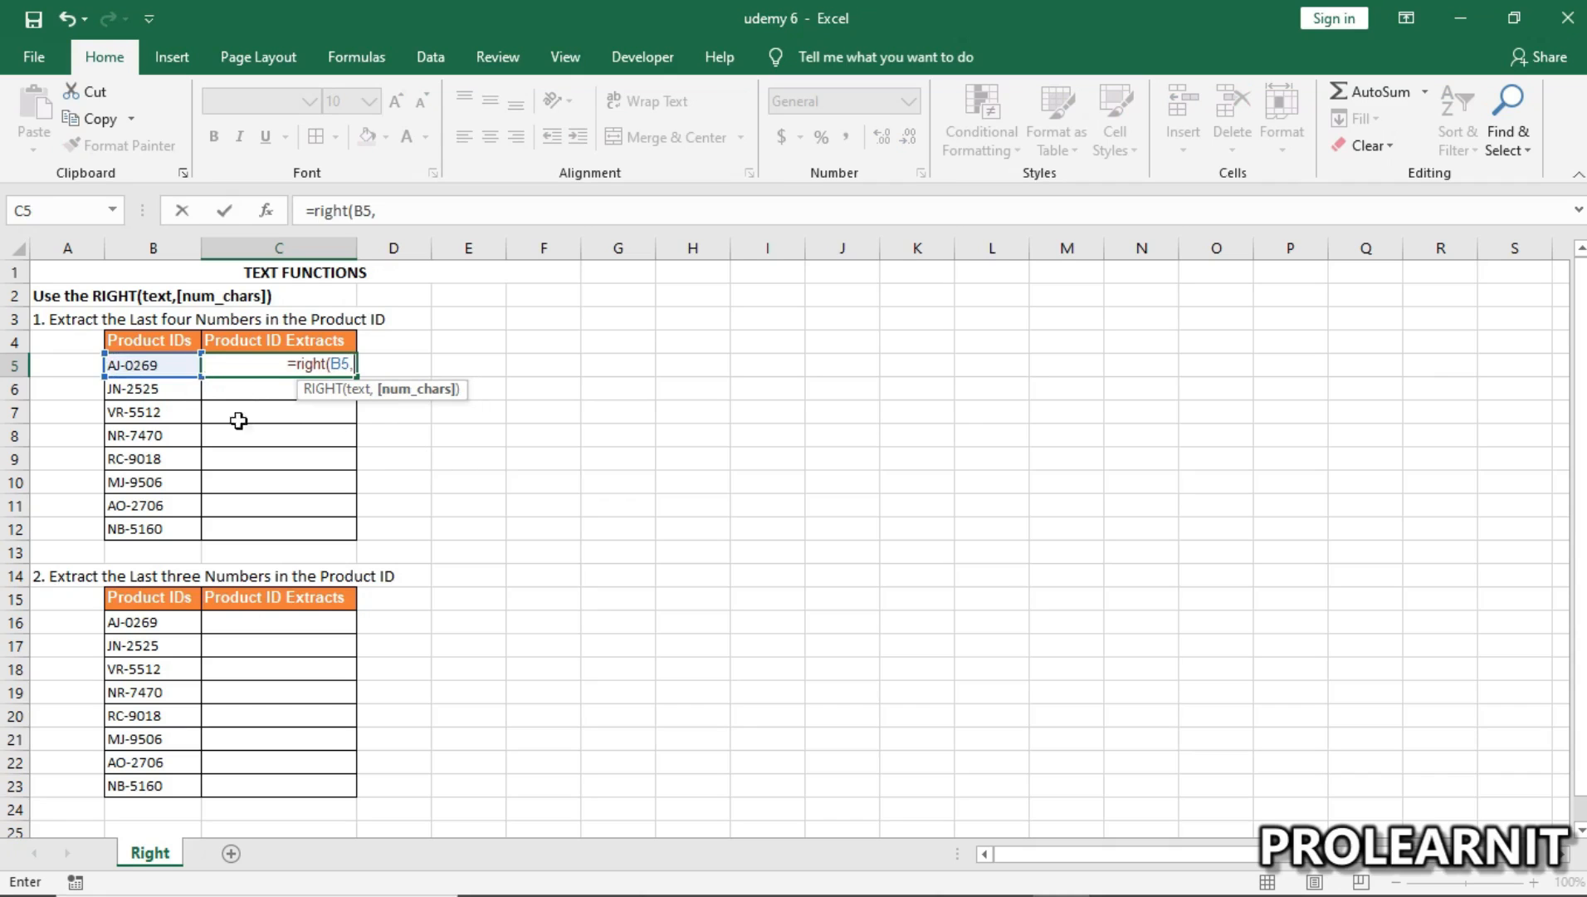
text(4)
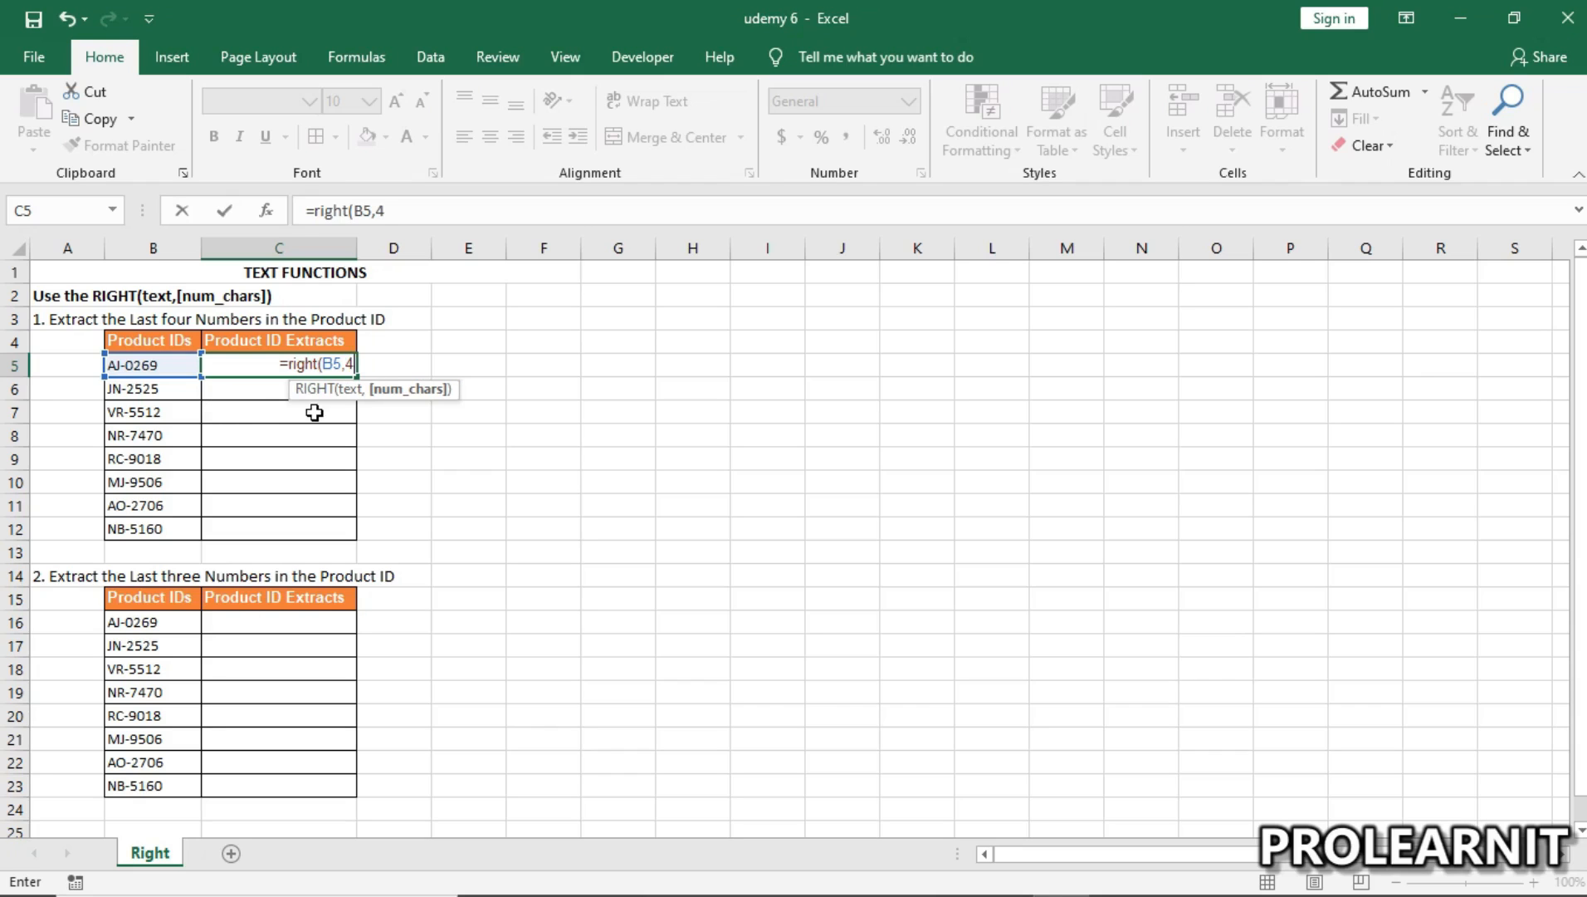
text())
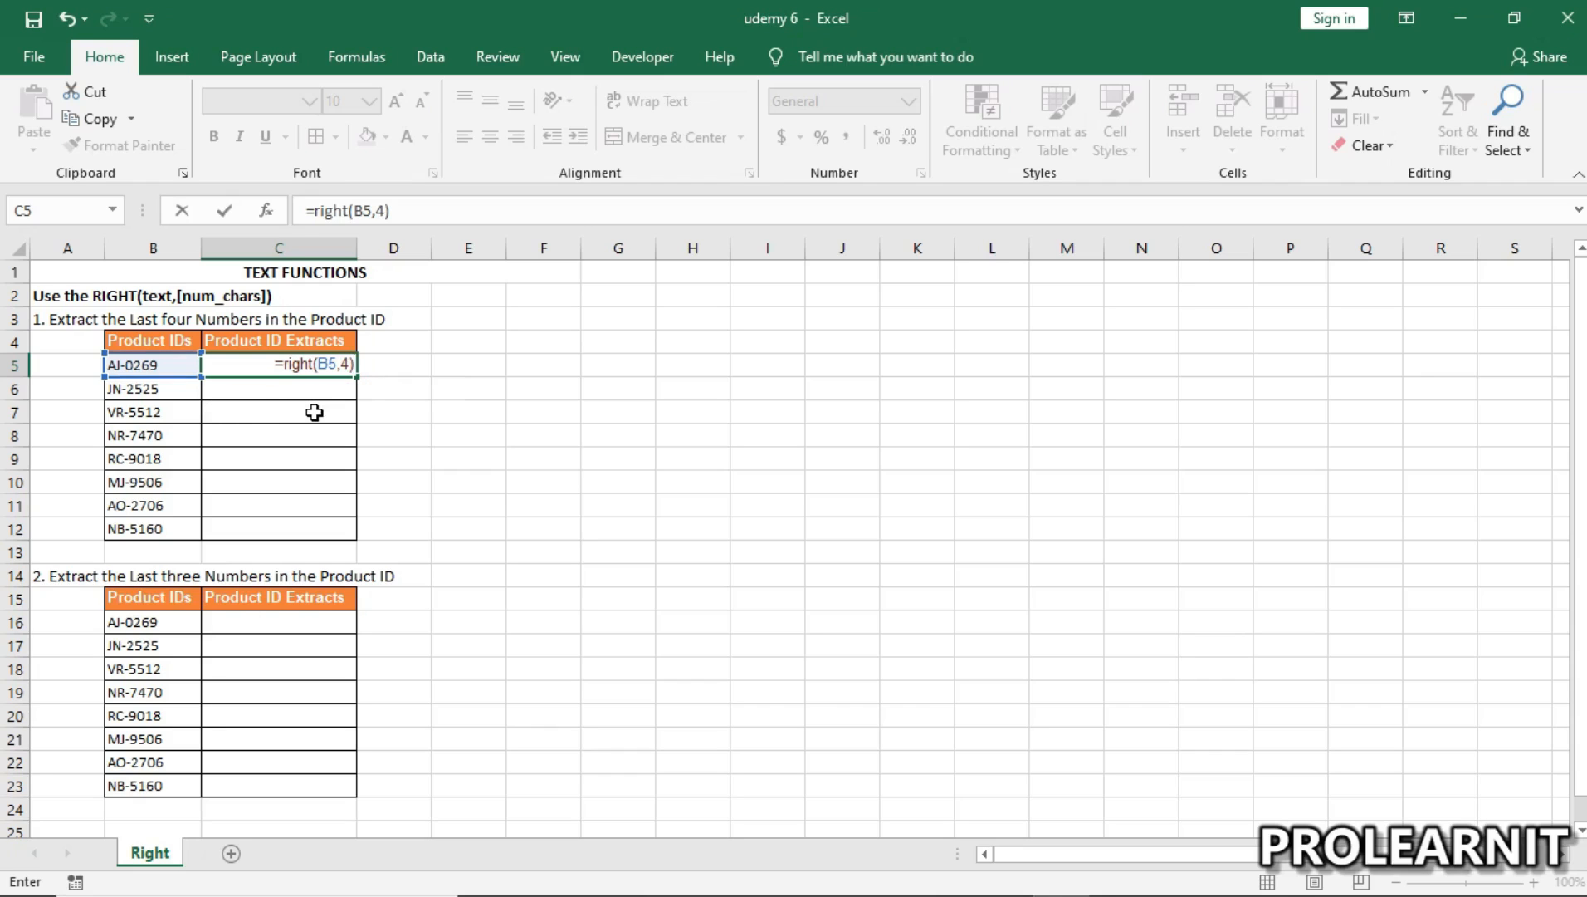
key(Return)
click(329, 363)
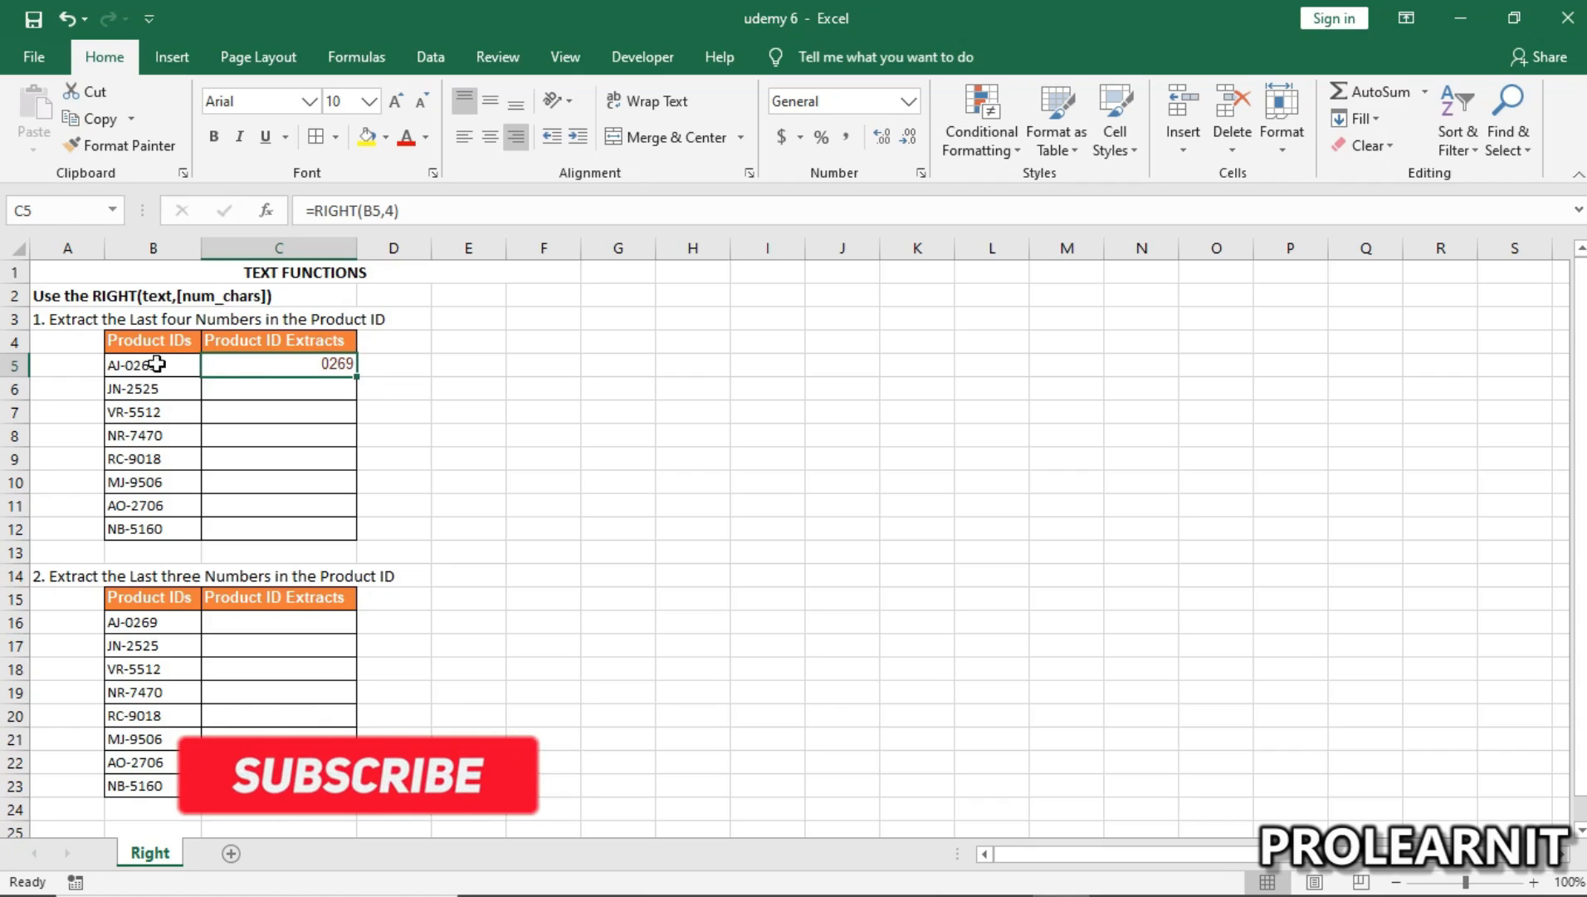
drag(157, 363, 179, 524)
click(179, 393)
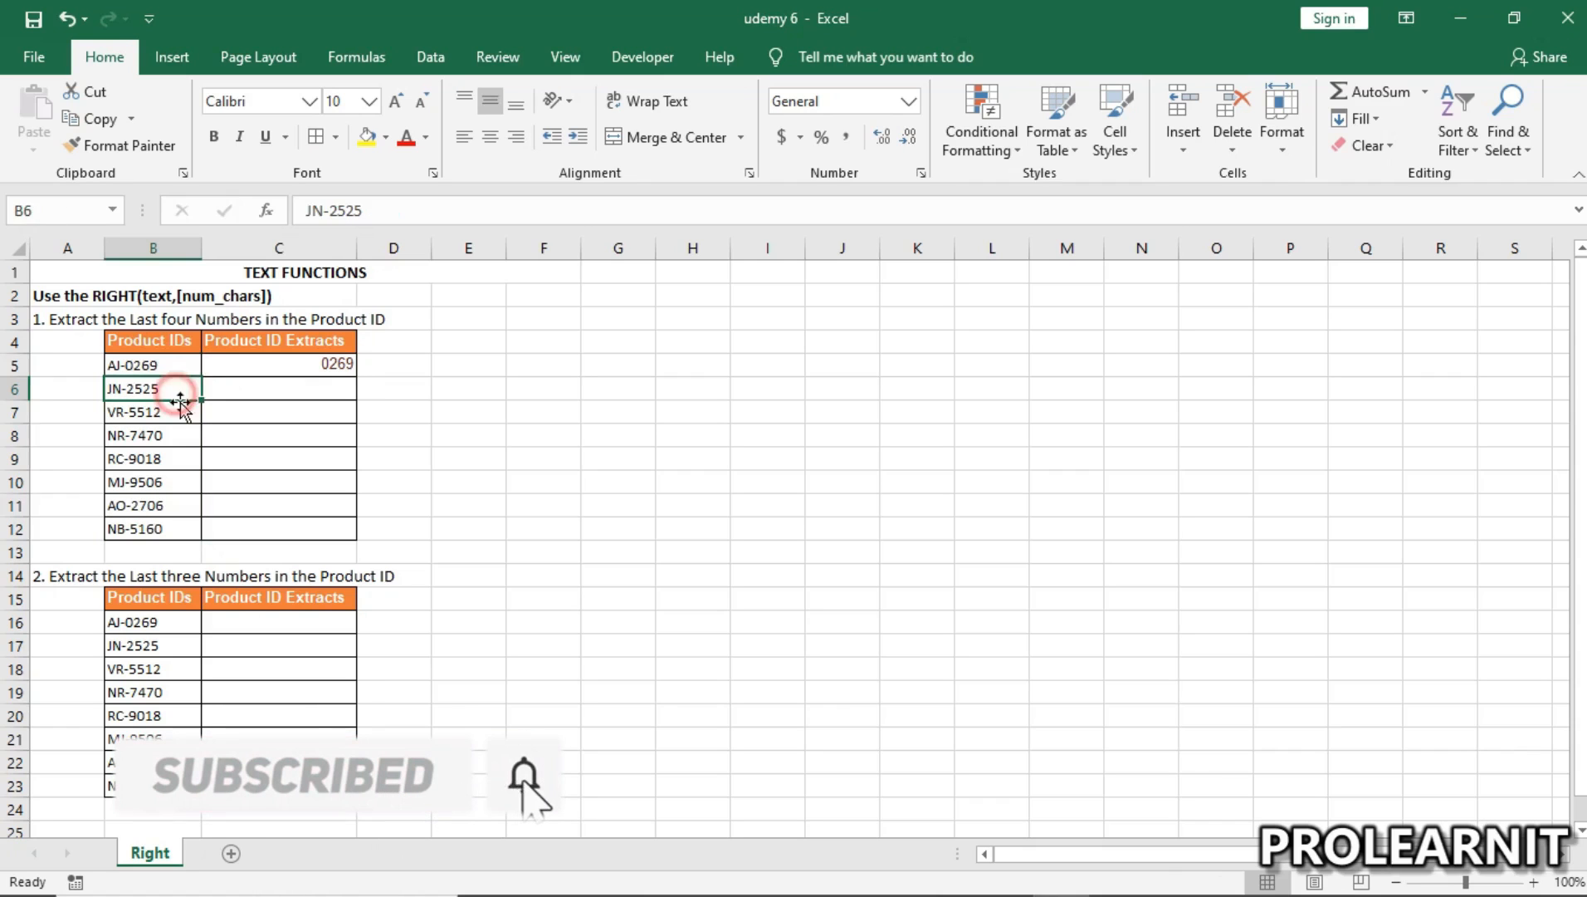
click(176, 365)
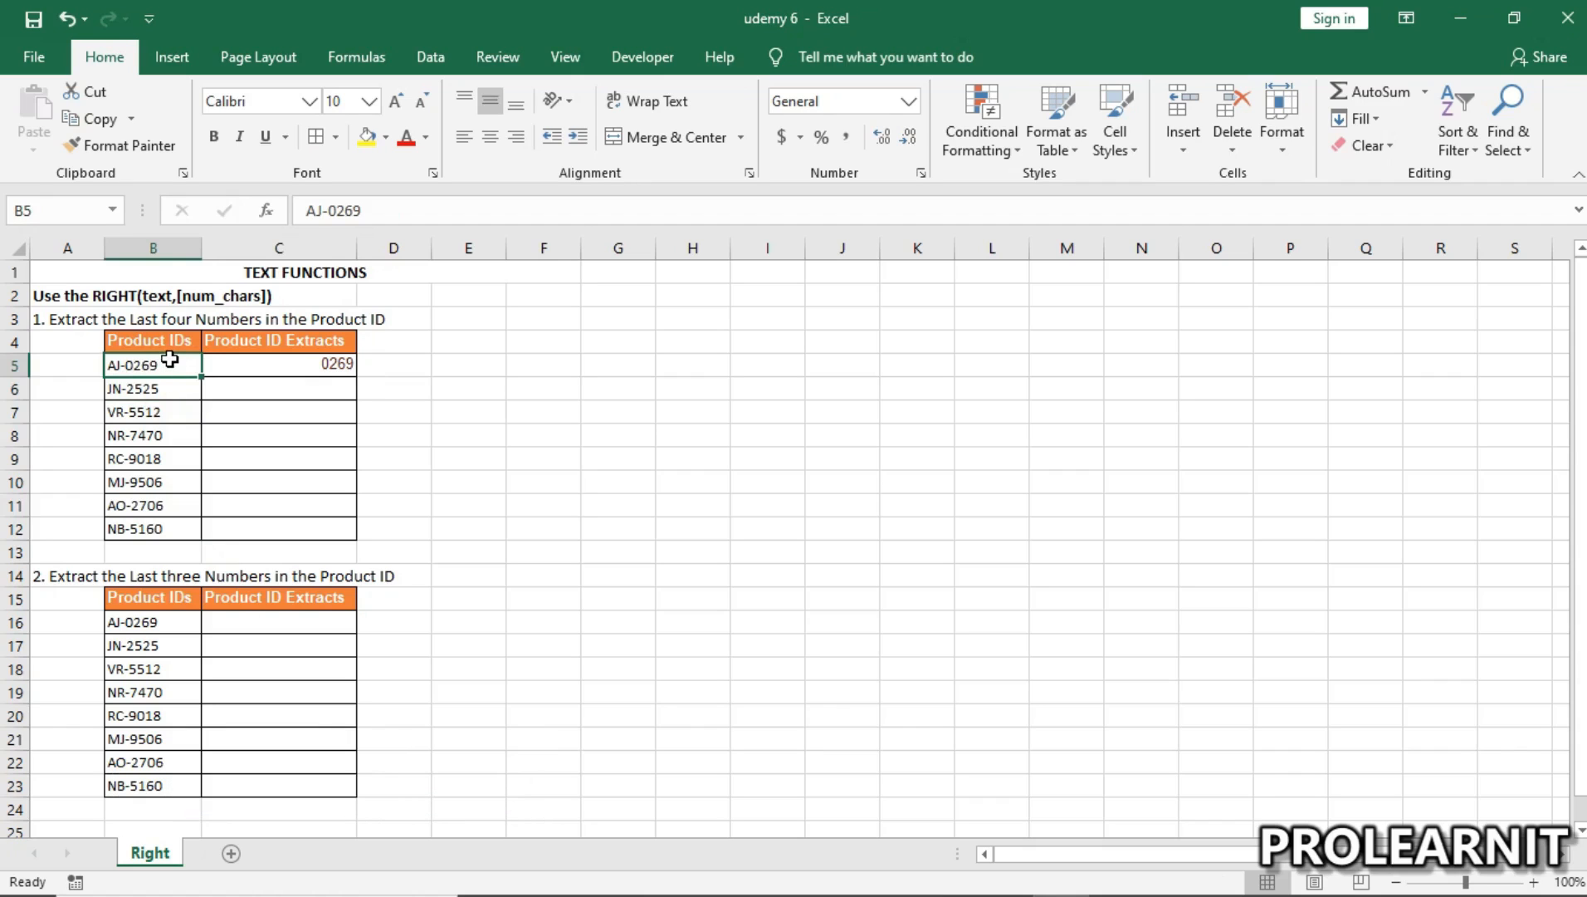
Examine the formula in C5 and the product IDs in B5:B12 that it should be applied to.
click(344, 362)
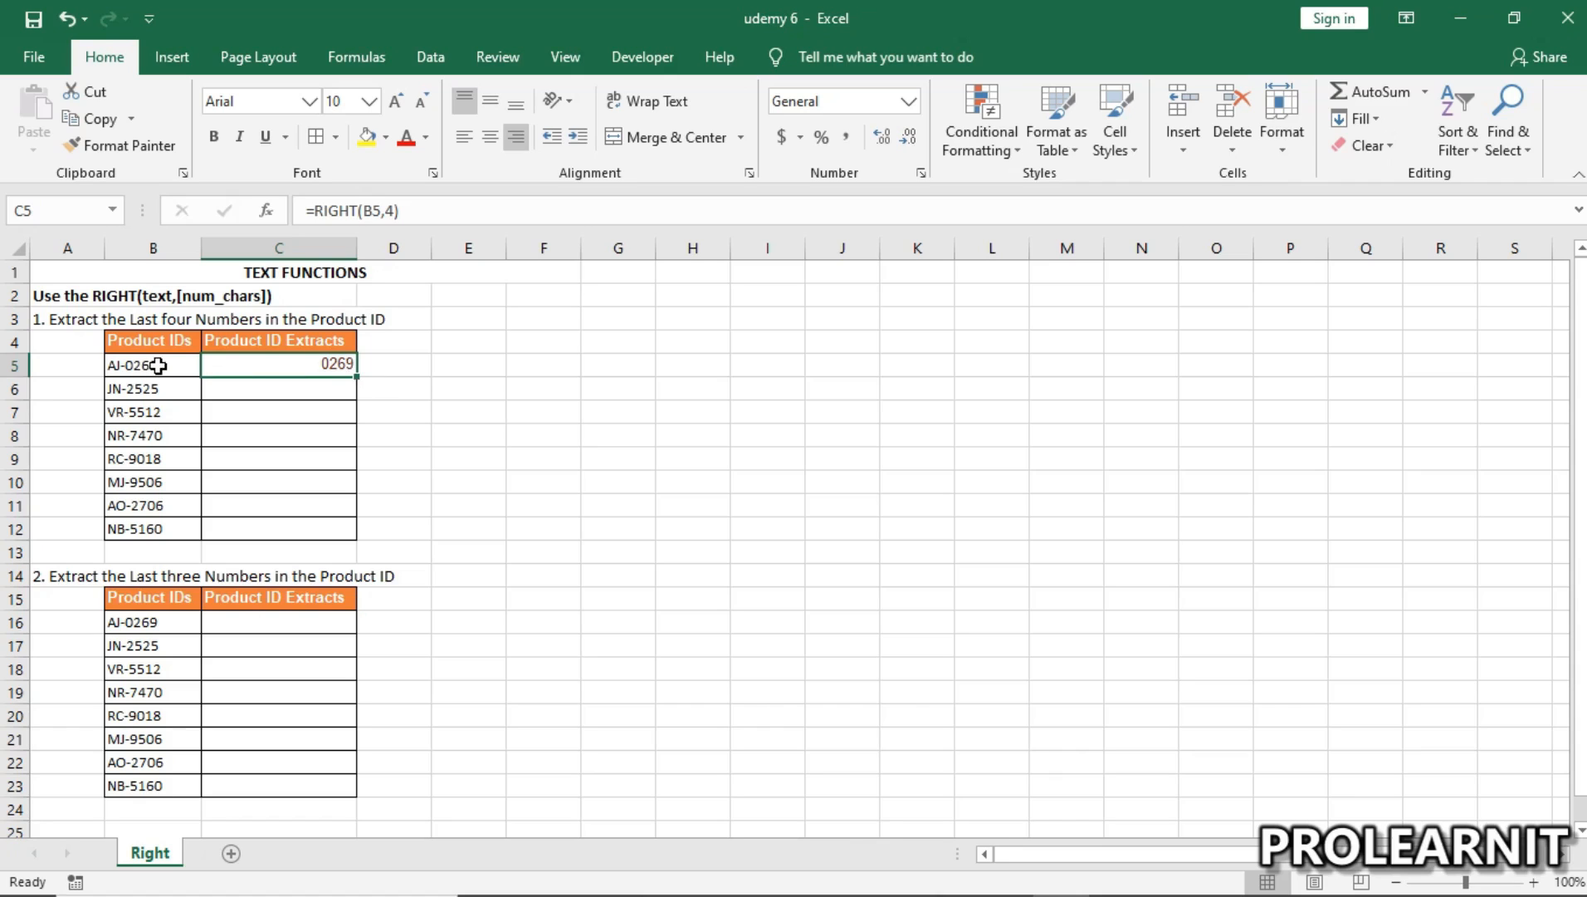
double_click(268, 364)
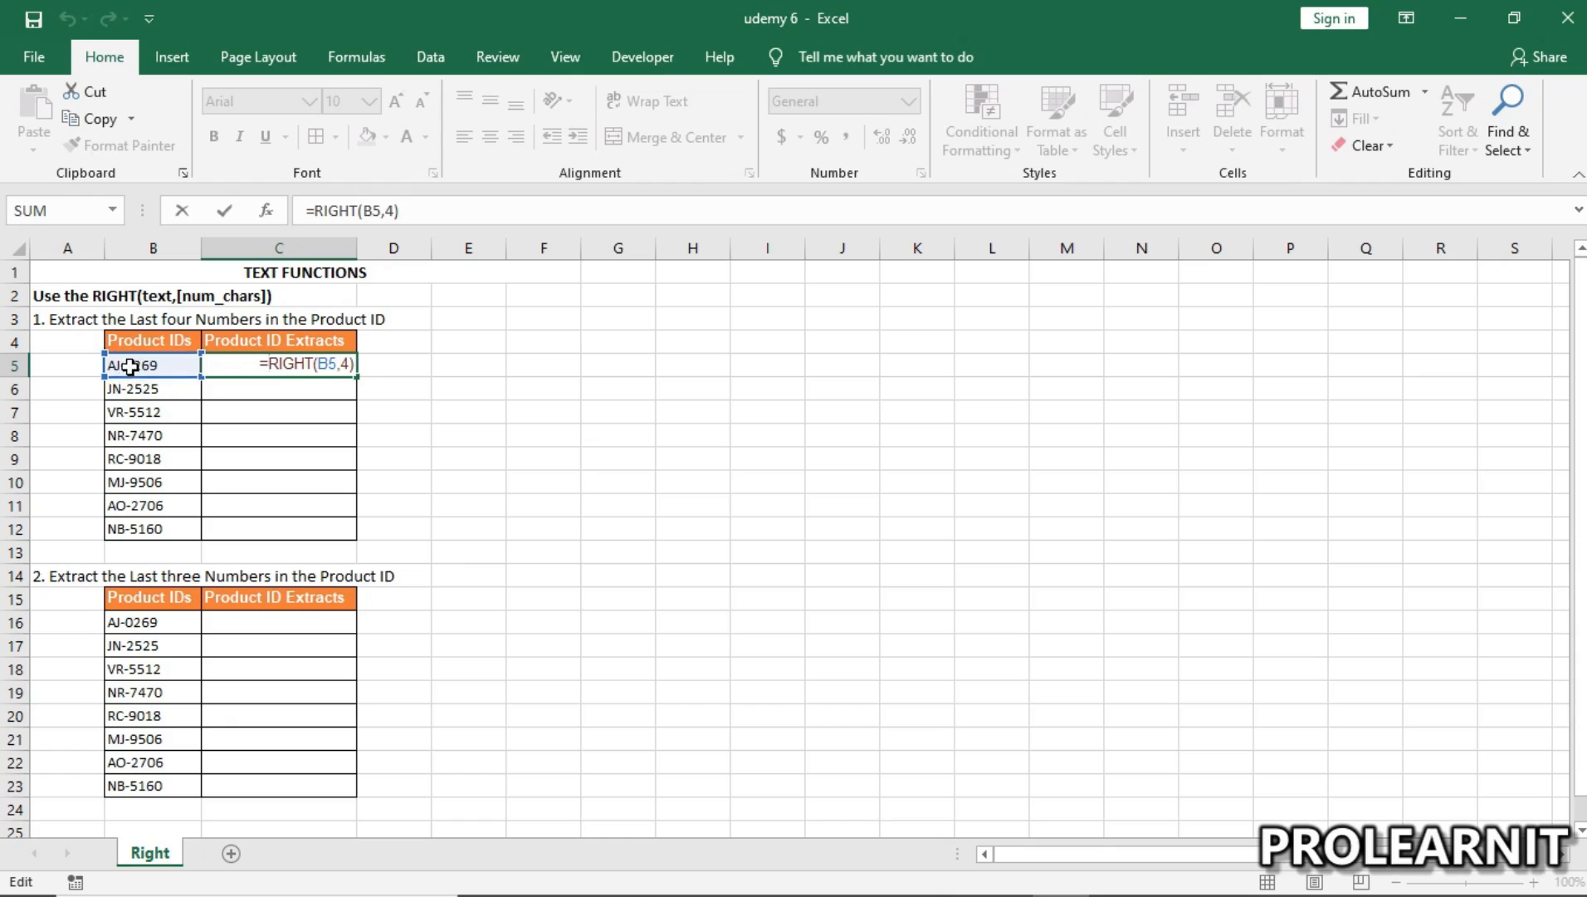
key(Return)
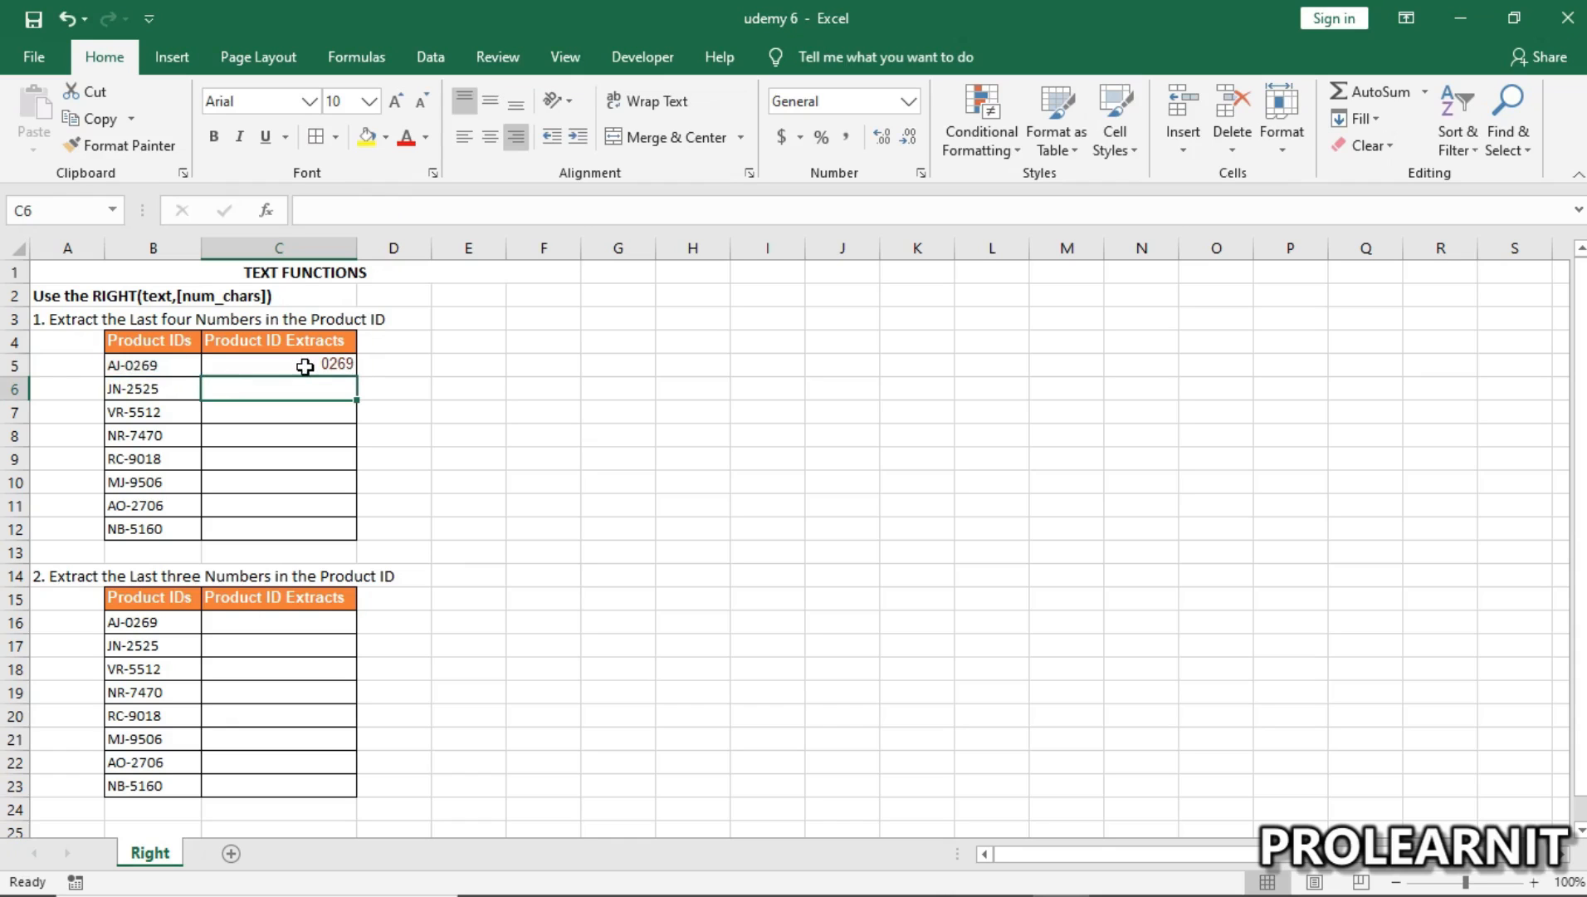
drag(181, 366, 175, 521)
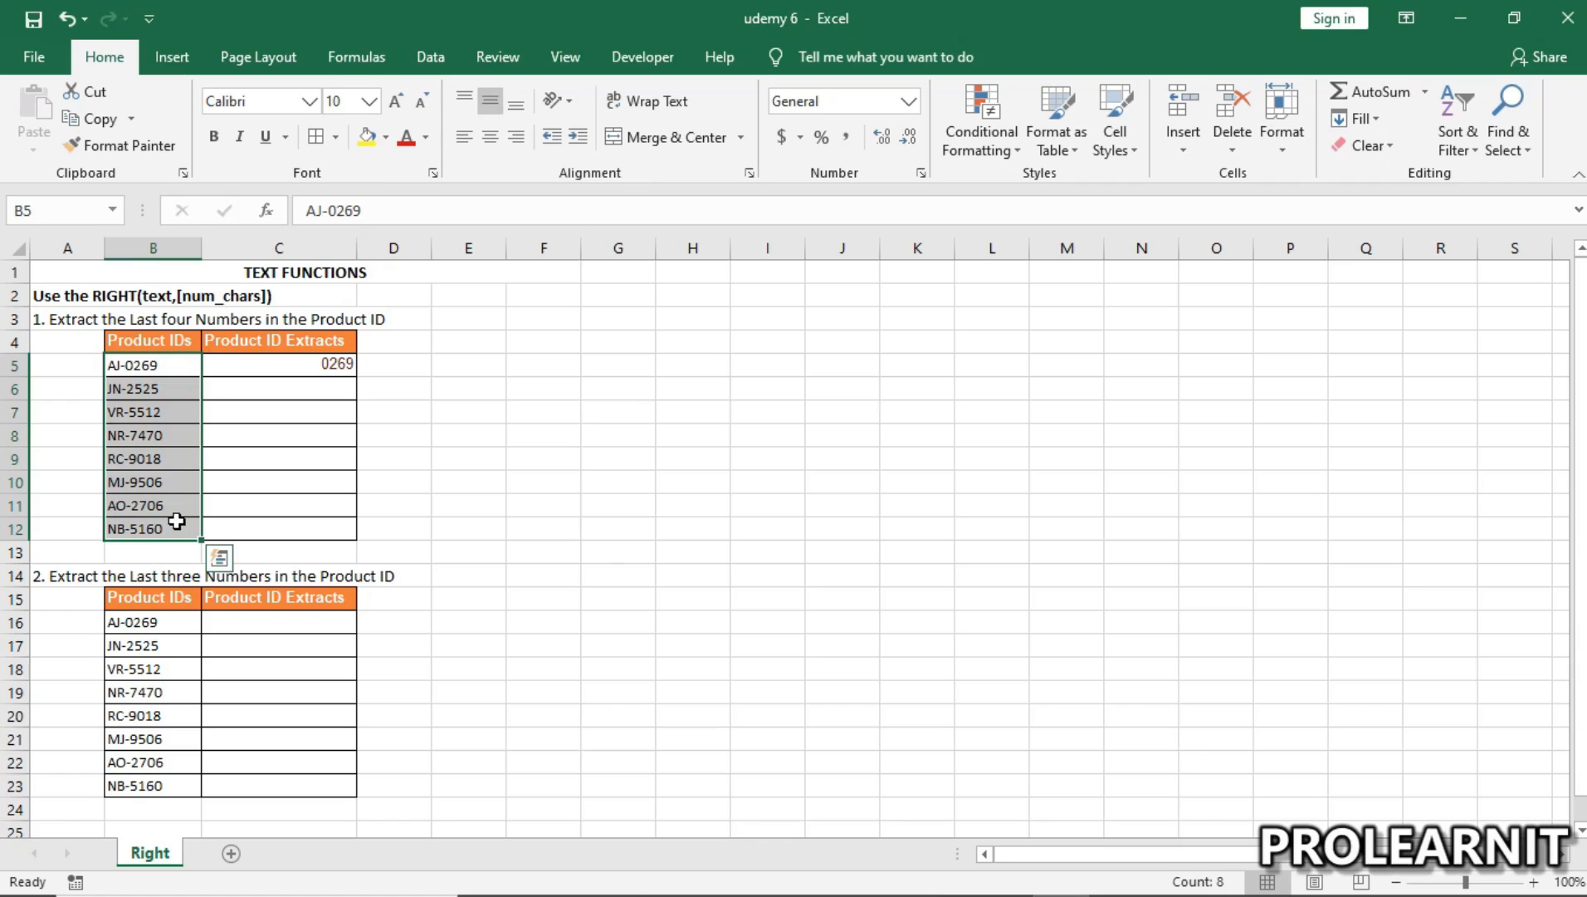
click(151, 366)
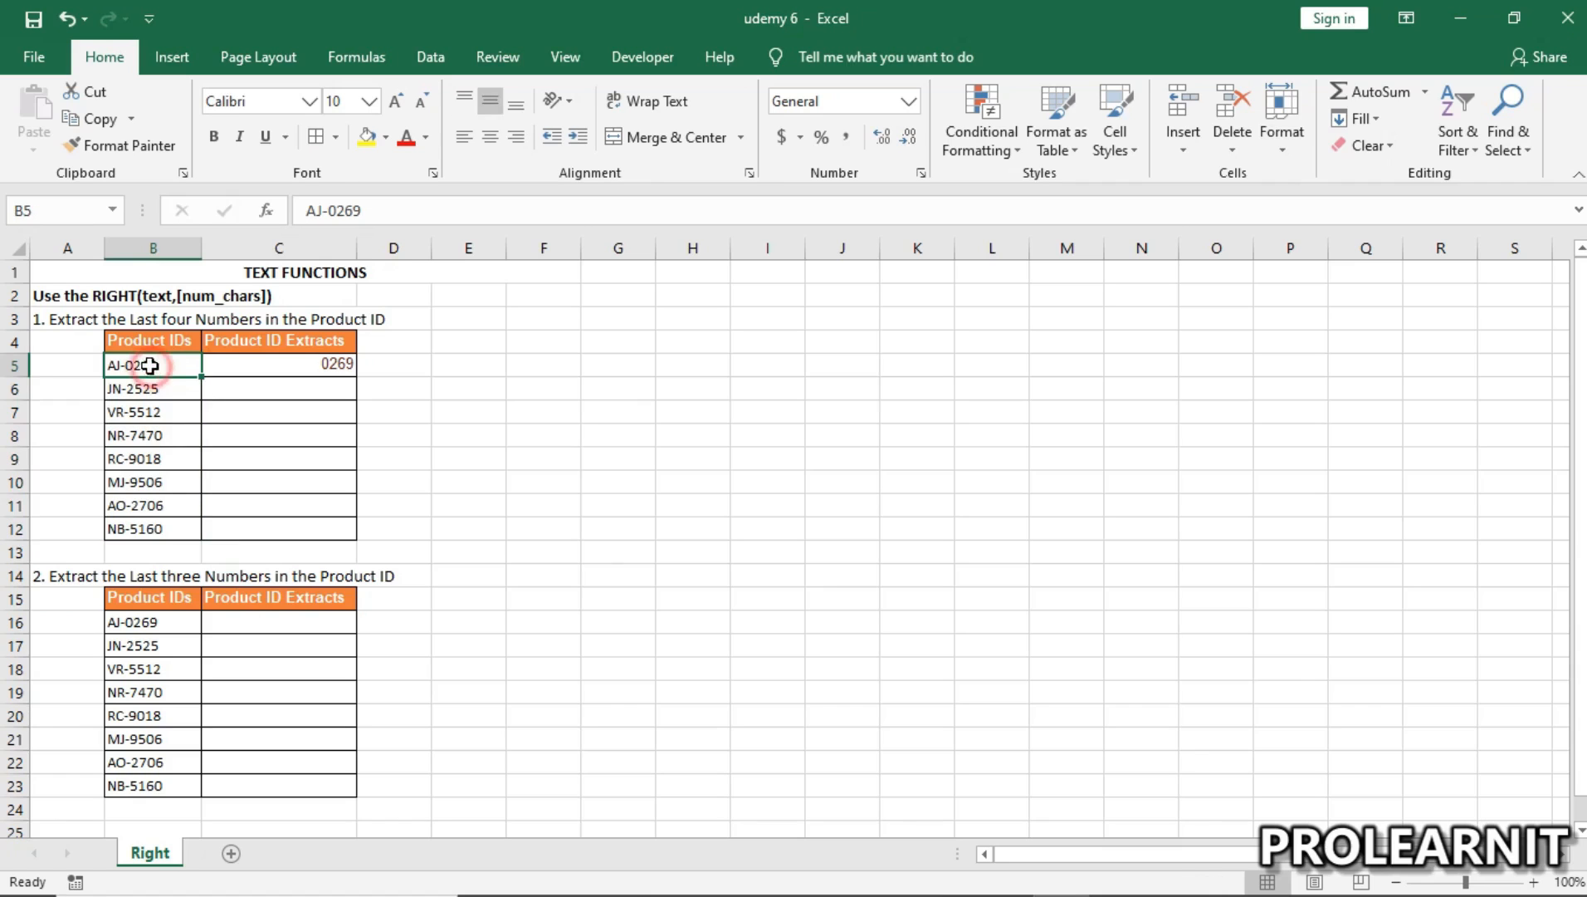
drag(172, 366, 179, 529)
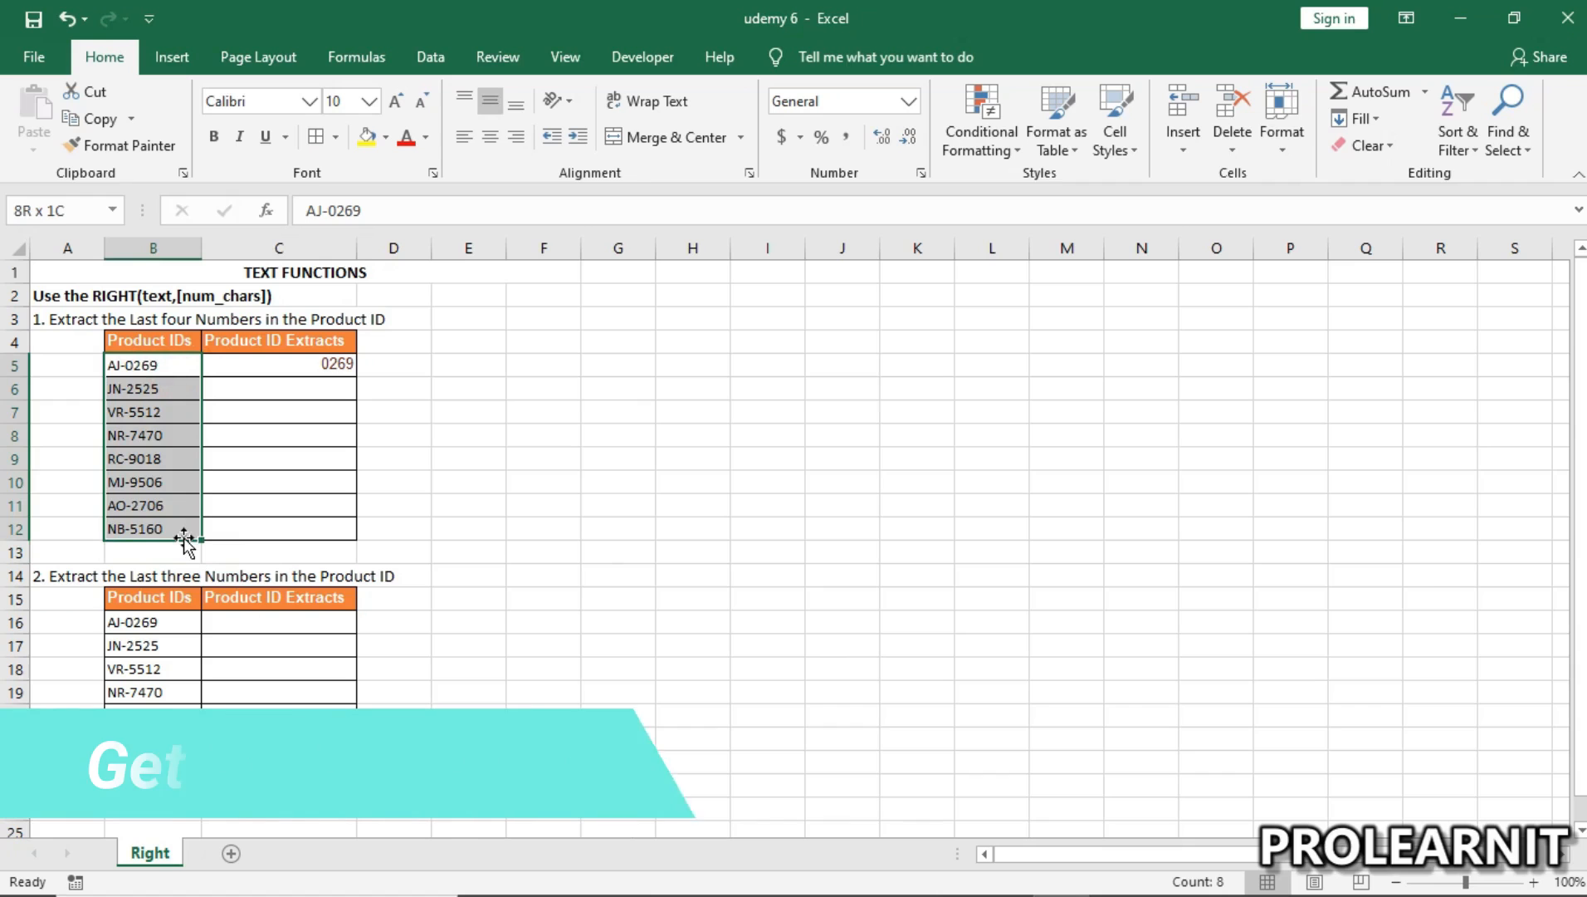
Fill the RIGHT formula from C5 down to C12 and check the extracts against their product IDs.
click(283, 365)
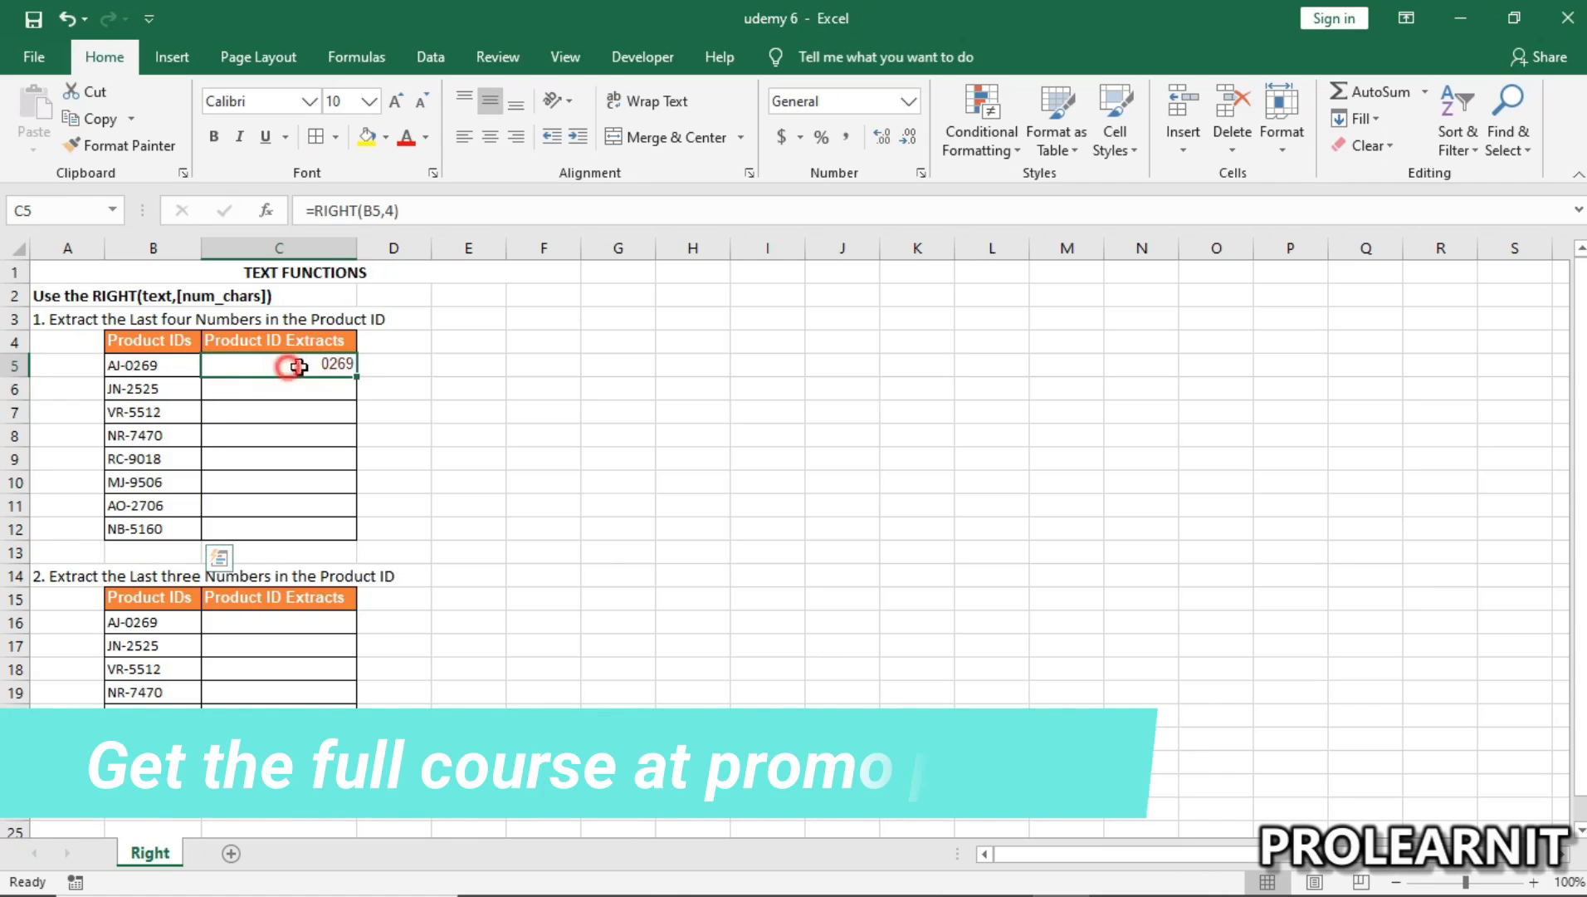
drag(355, 375, 353, 550)
click(300, 457)
click(322, 528)
click(312, 415)
drag(331, 365, 314, 509)
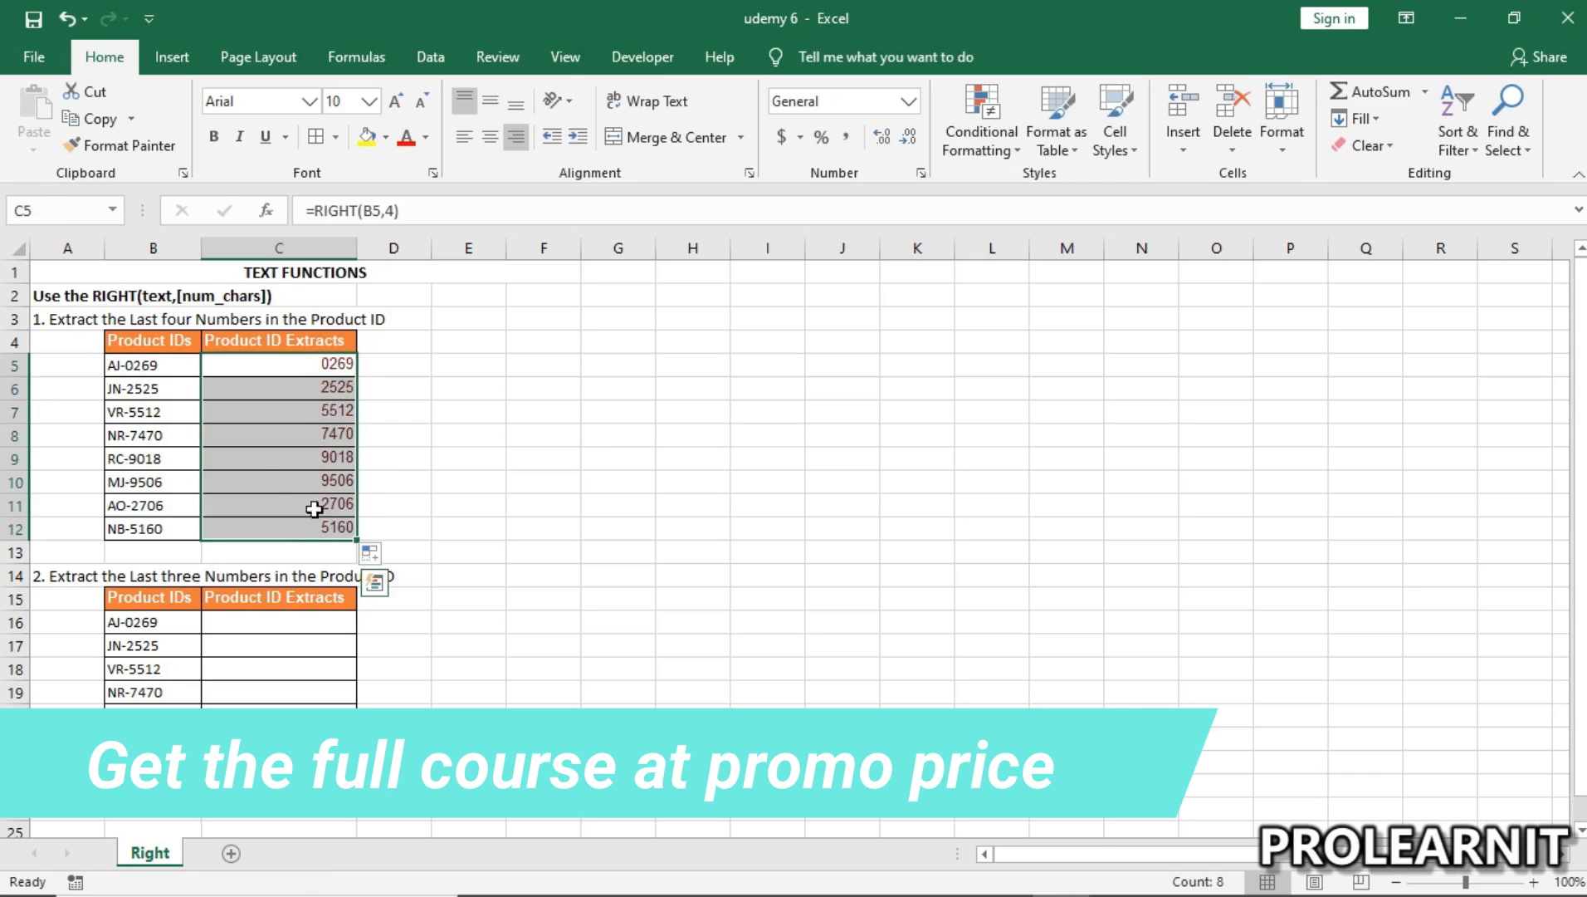
click(320, 420)
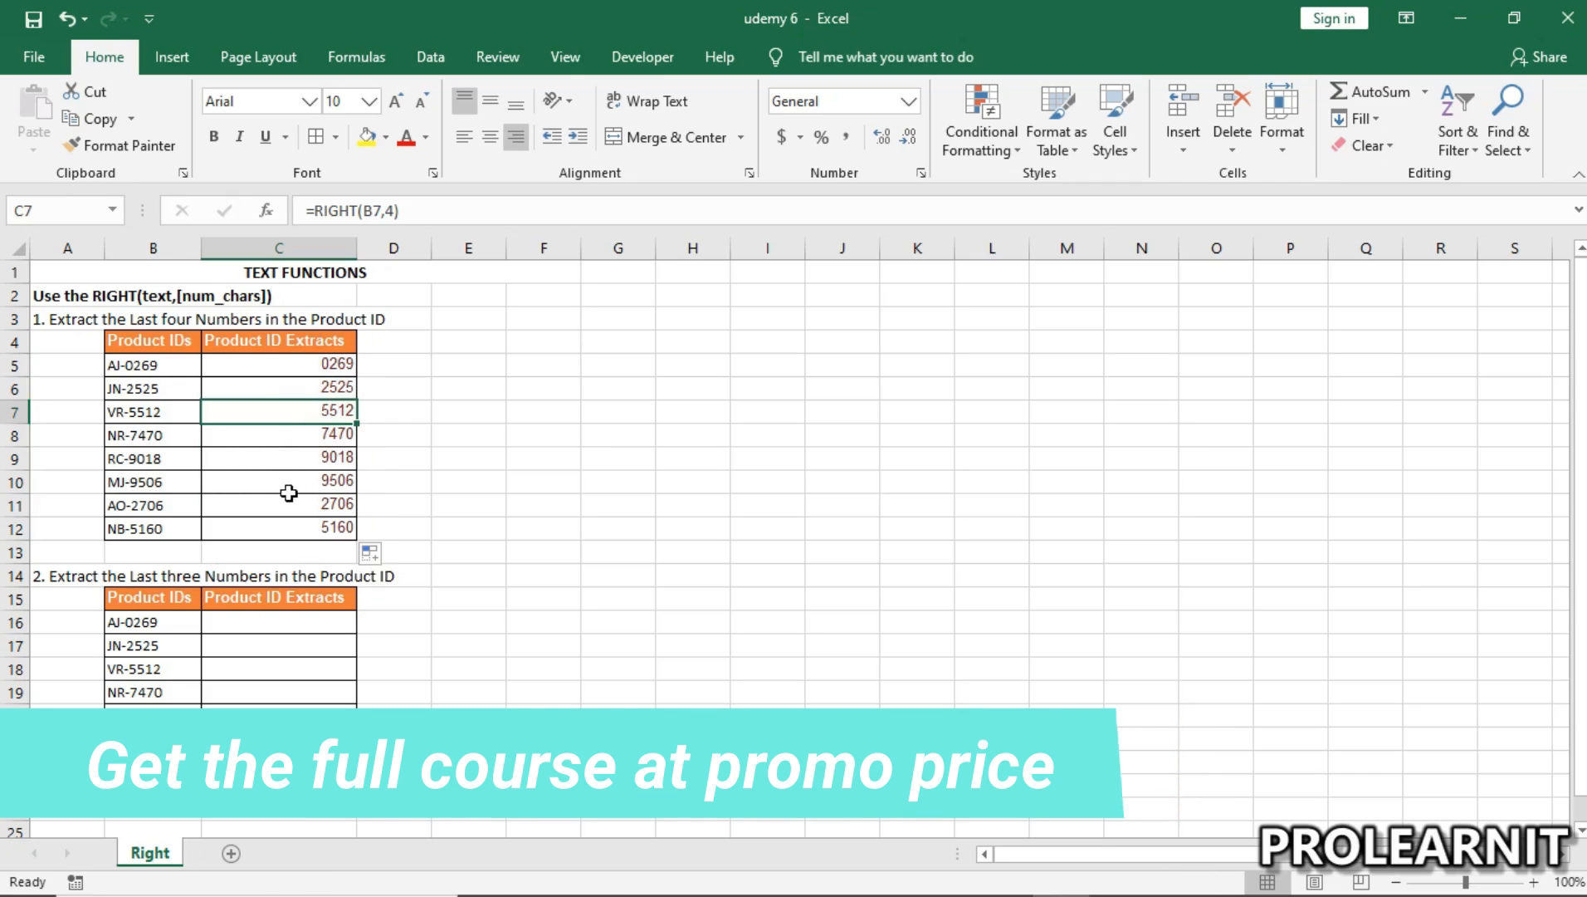
click(159, 416)
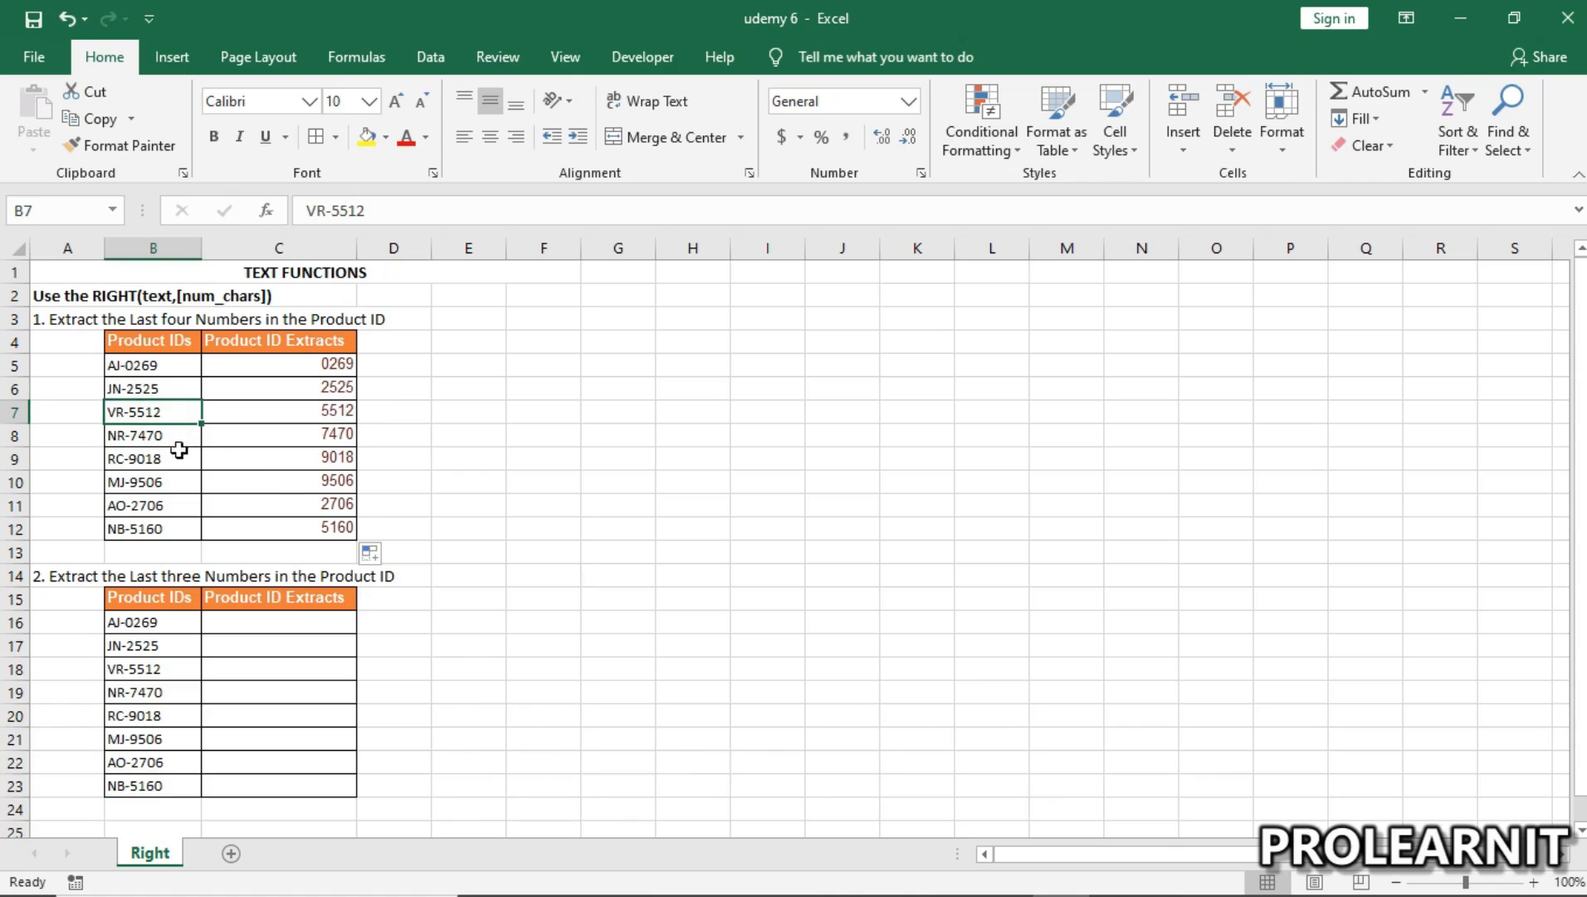
Enter the formula =RIGHT(B16,3) in C16 to extract the last three characters of the second table's first product ID.
scroll(217, 511, down, 4)
scroll(203, 487, up, 2)
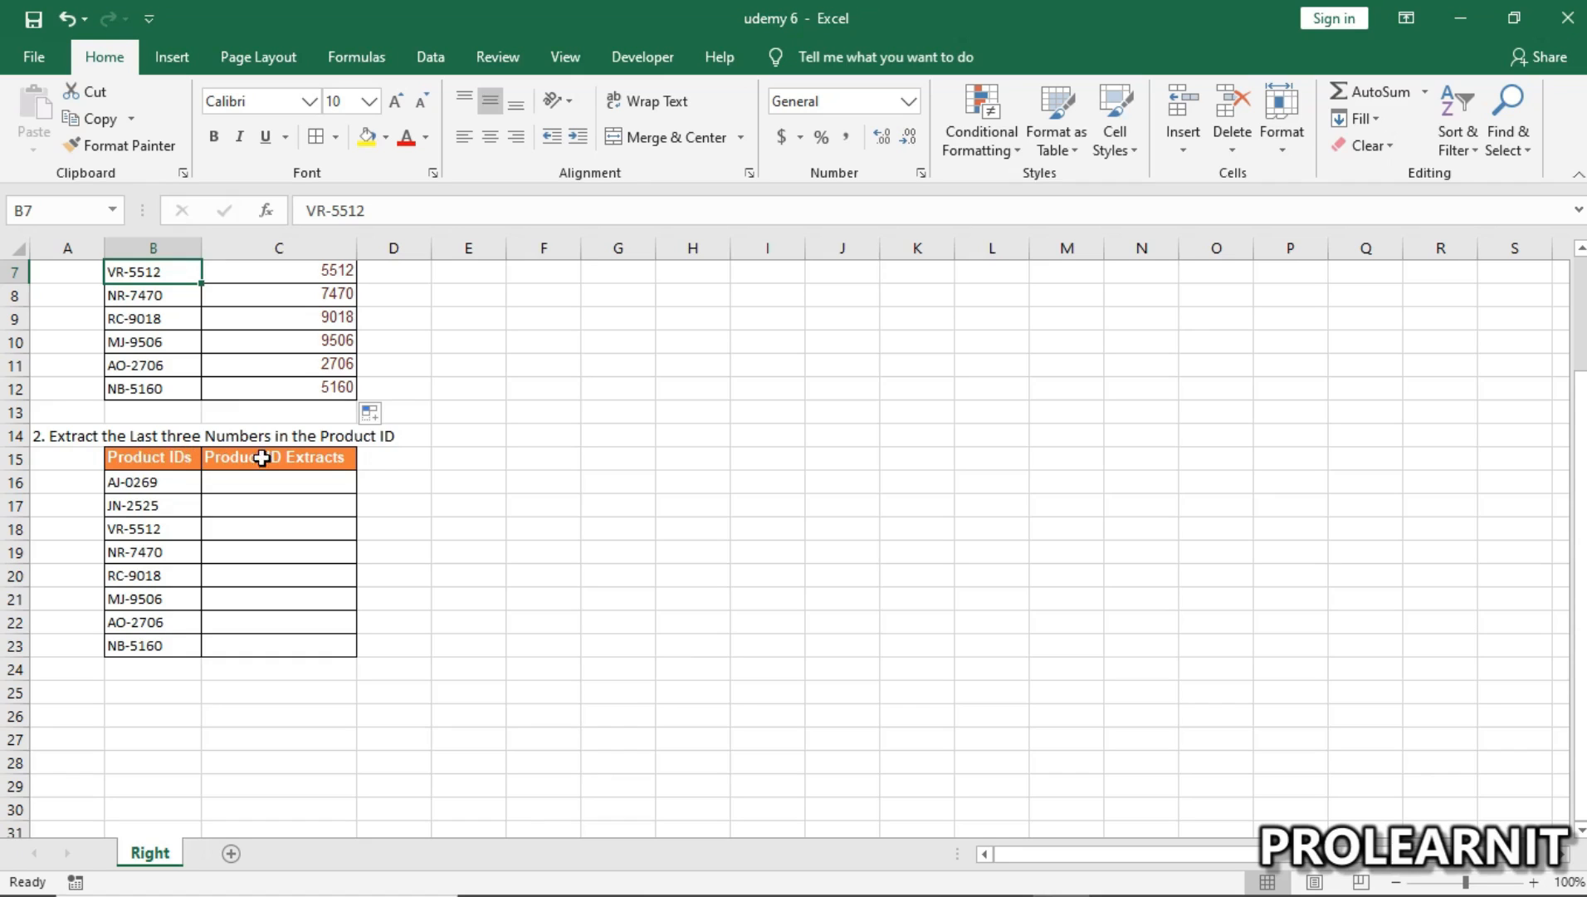
click(165, 484)
double_click(165, 484)
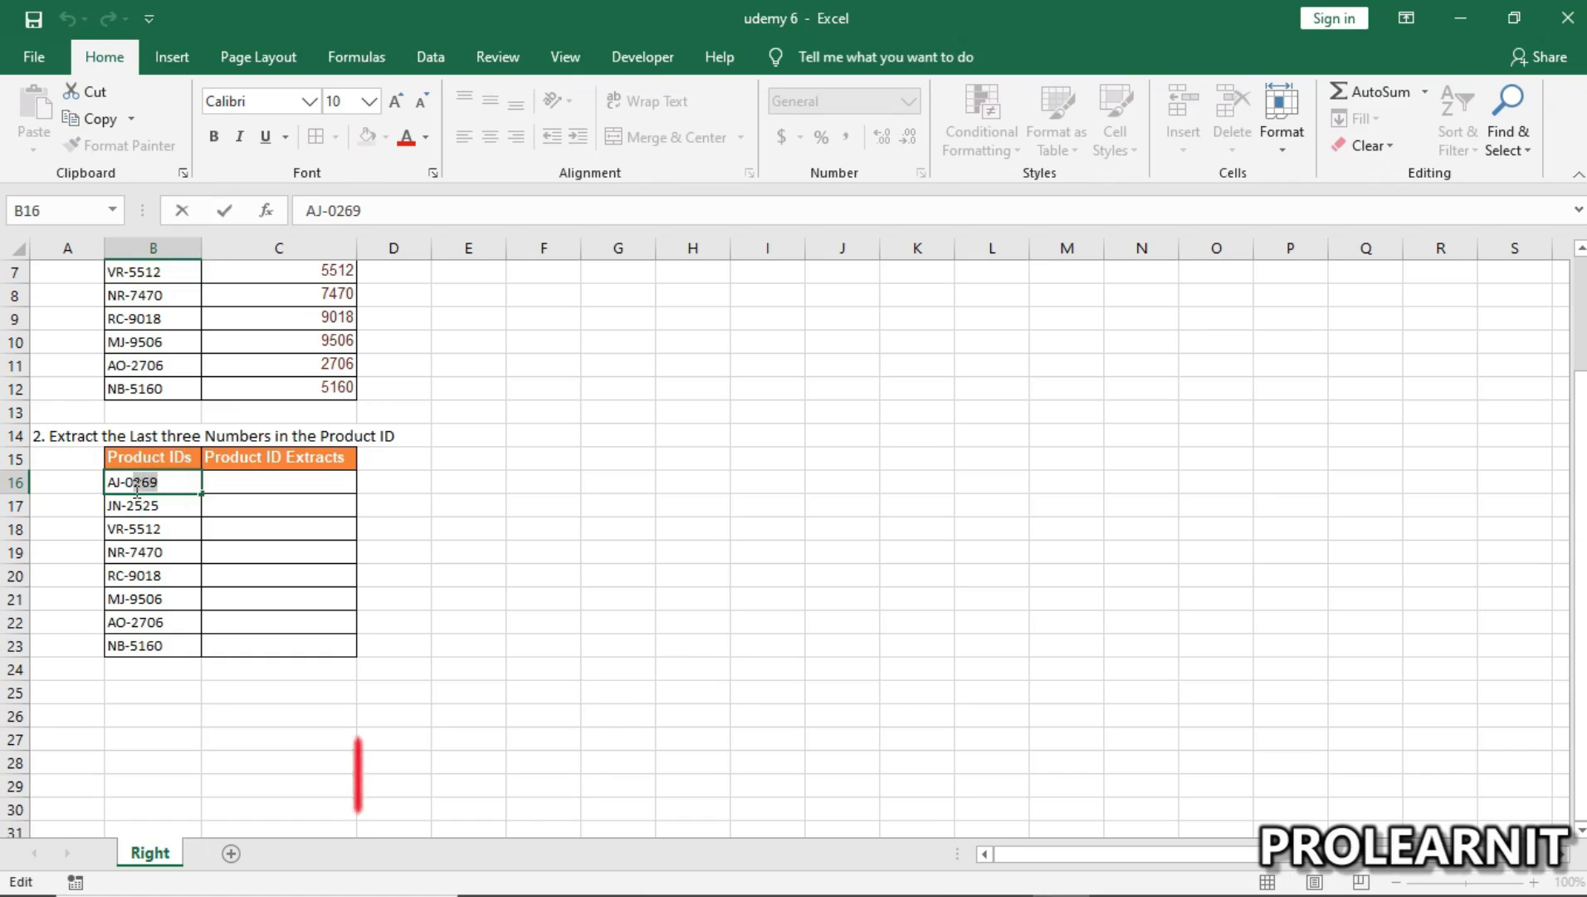
click(255, 511)
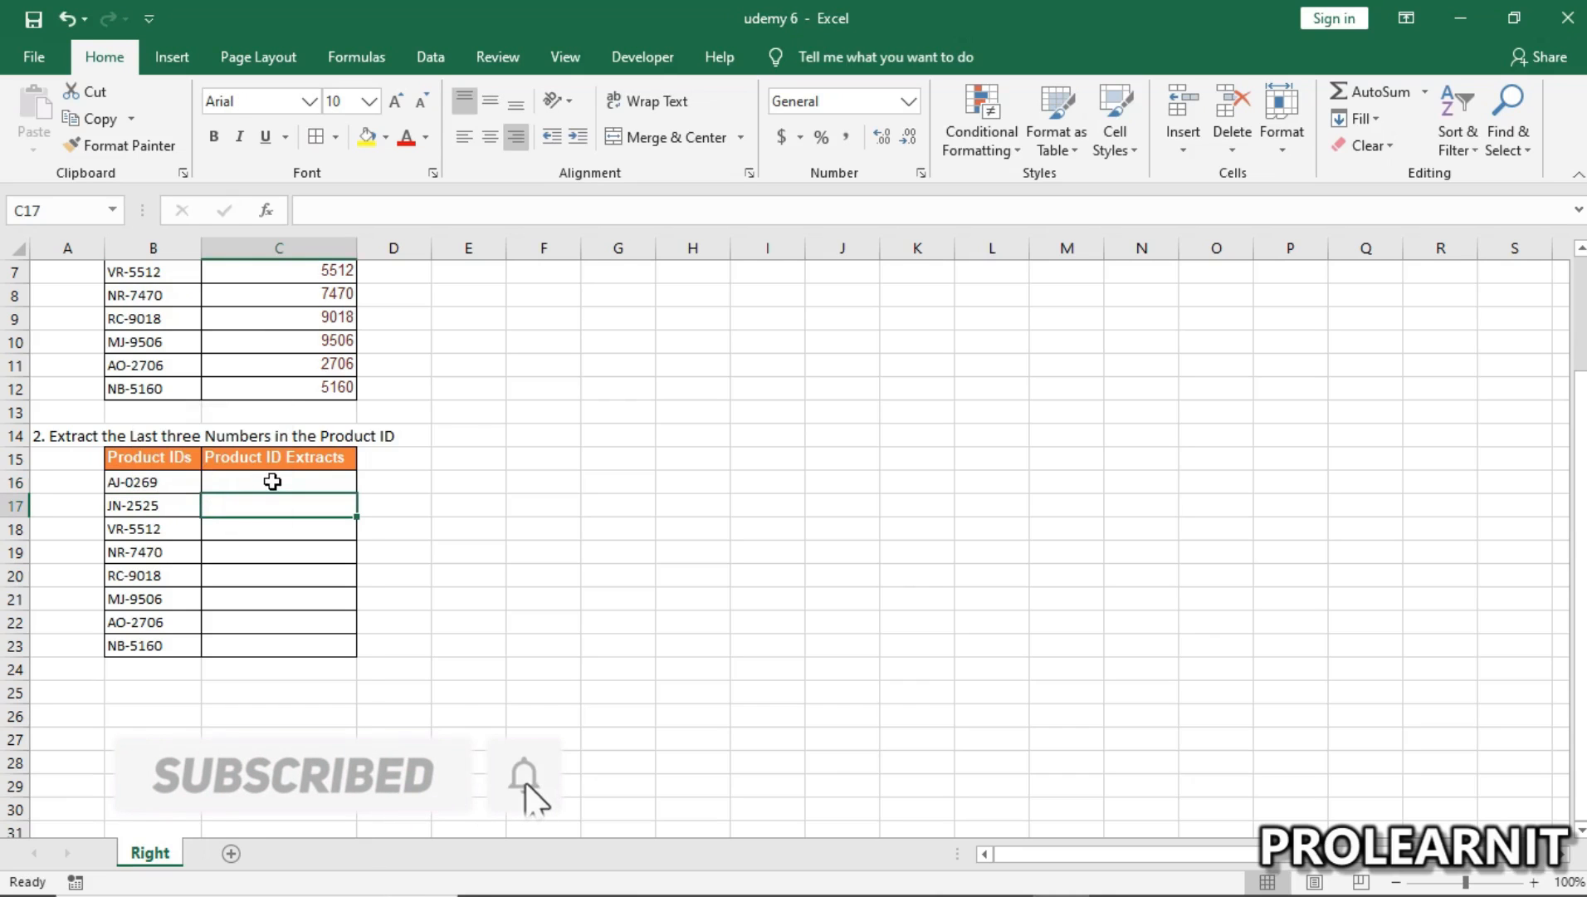
double_click(270, 481)
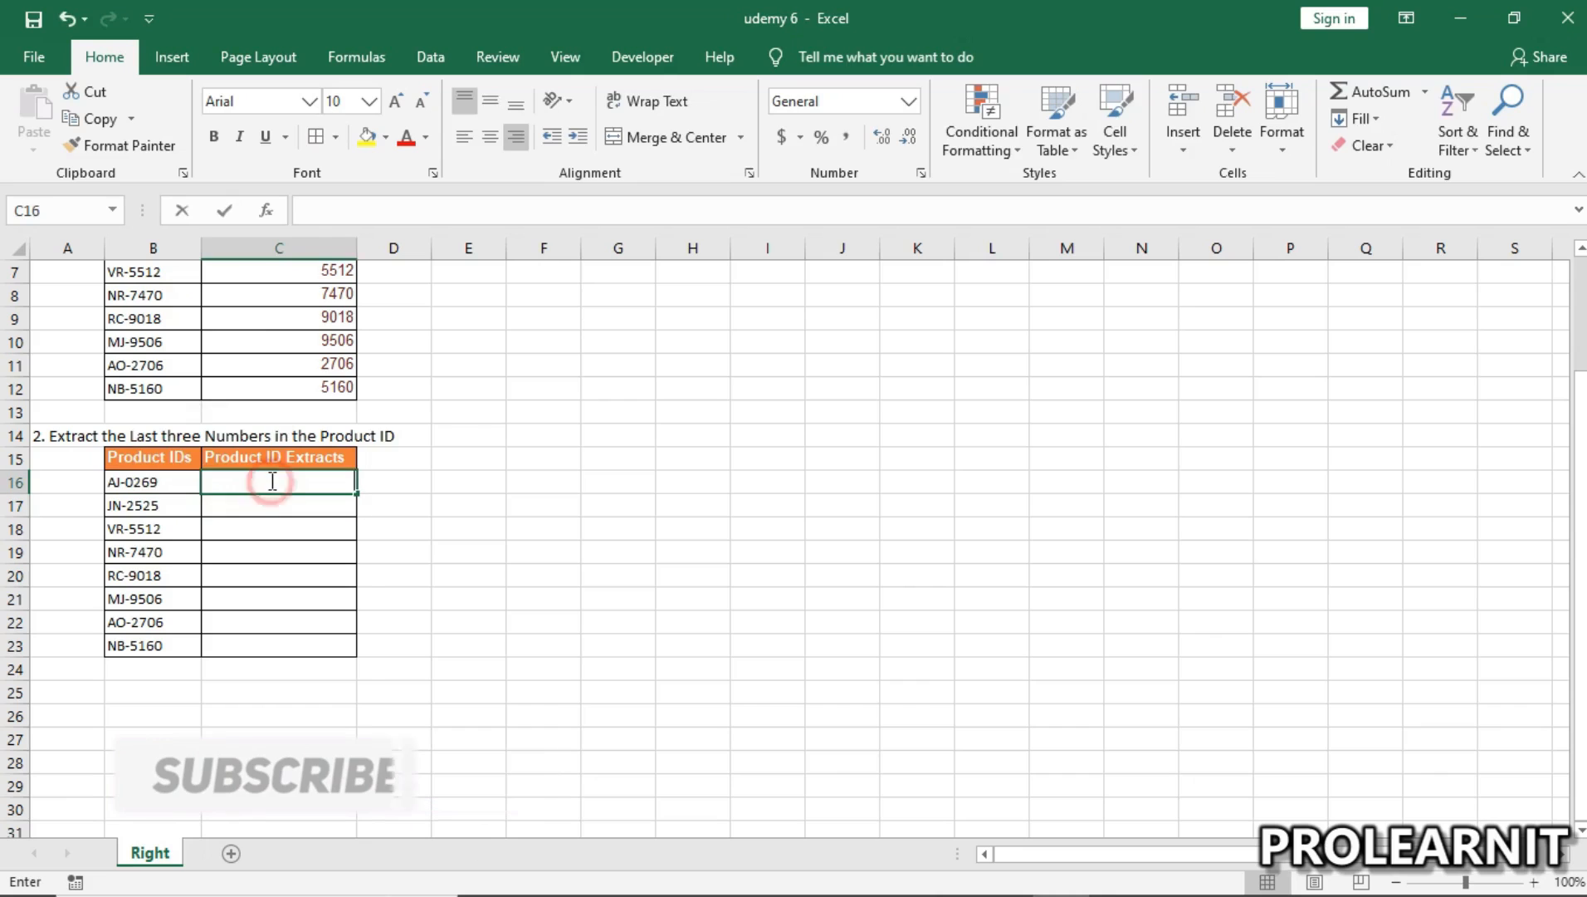
text(=right()
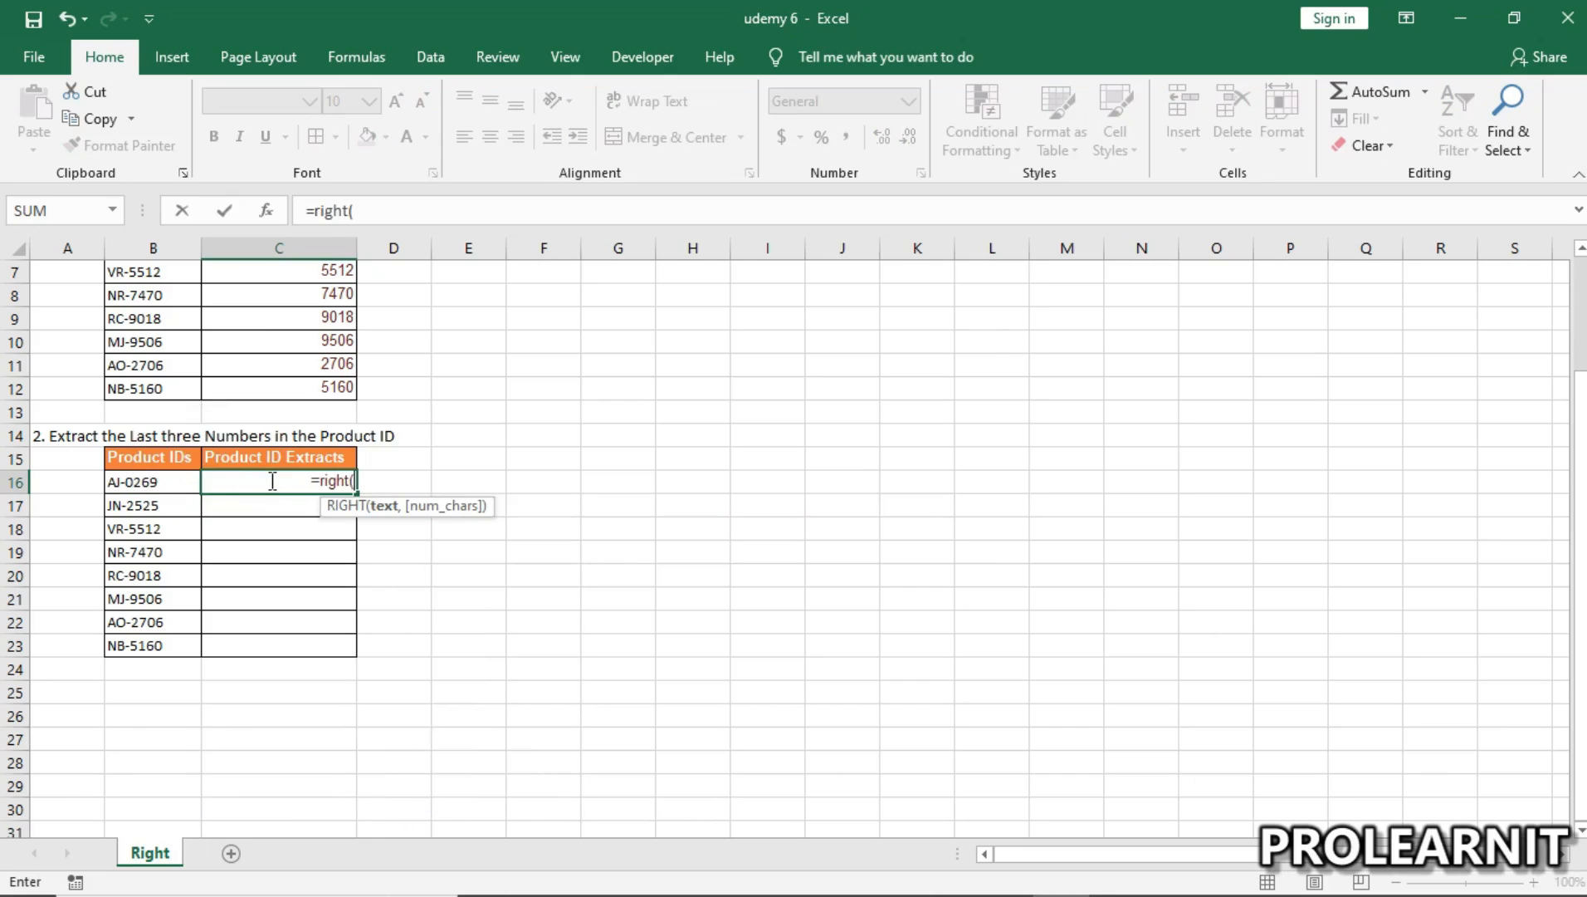
click(170, 480)
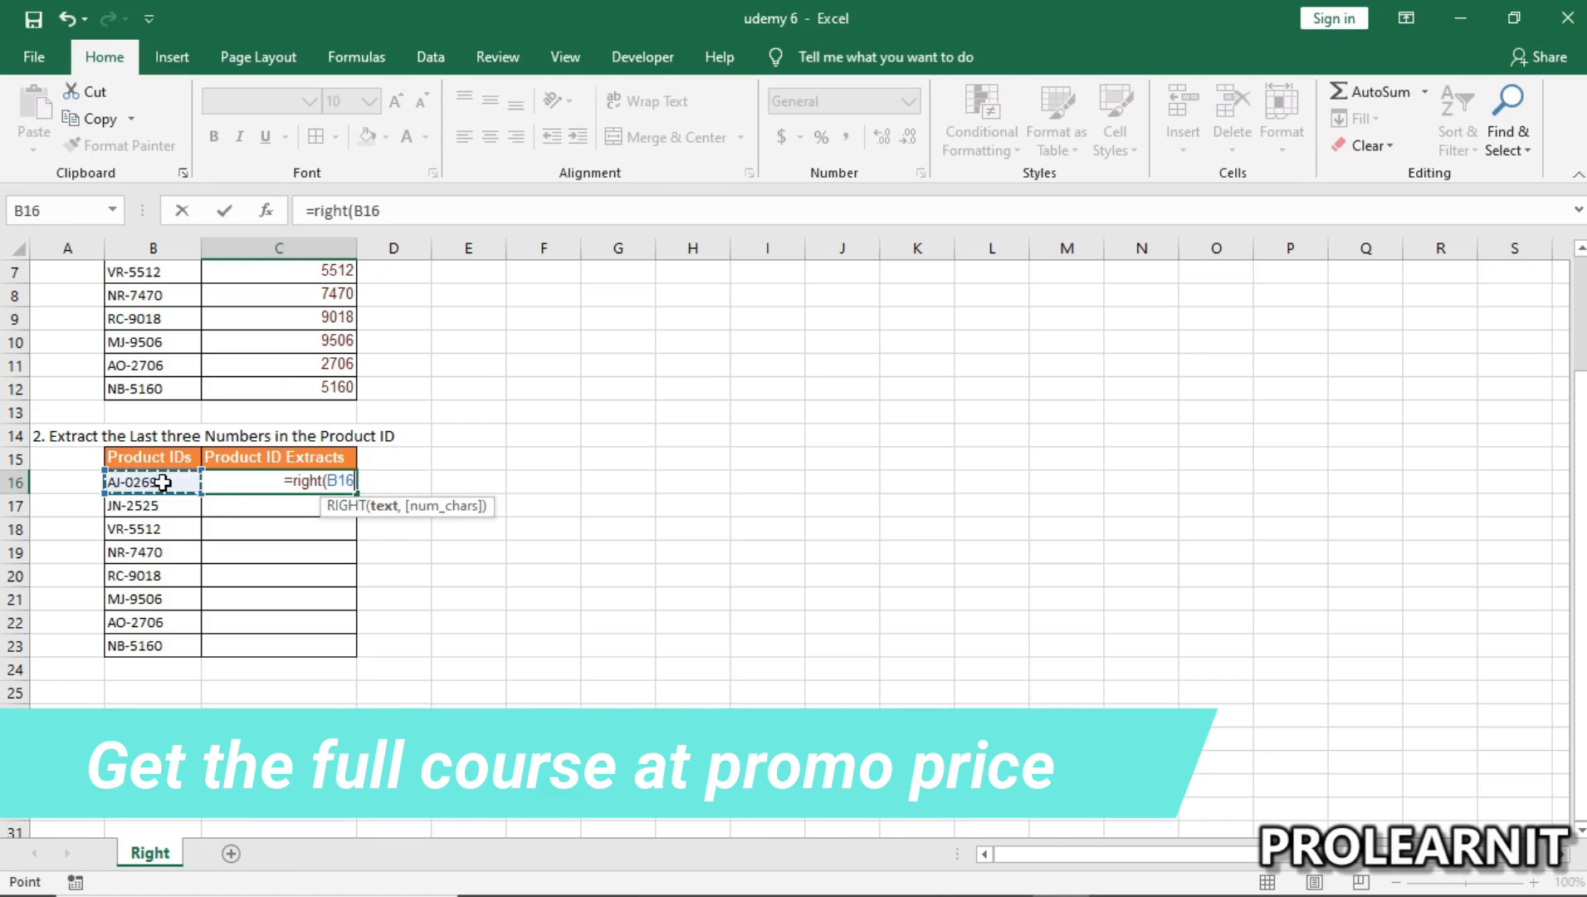
text(,)
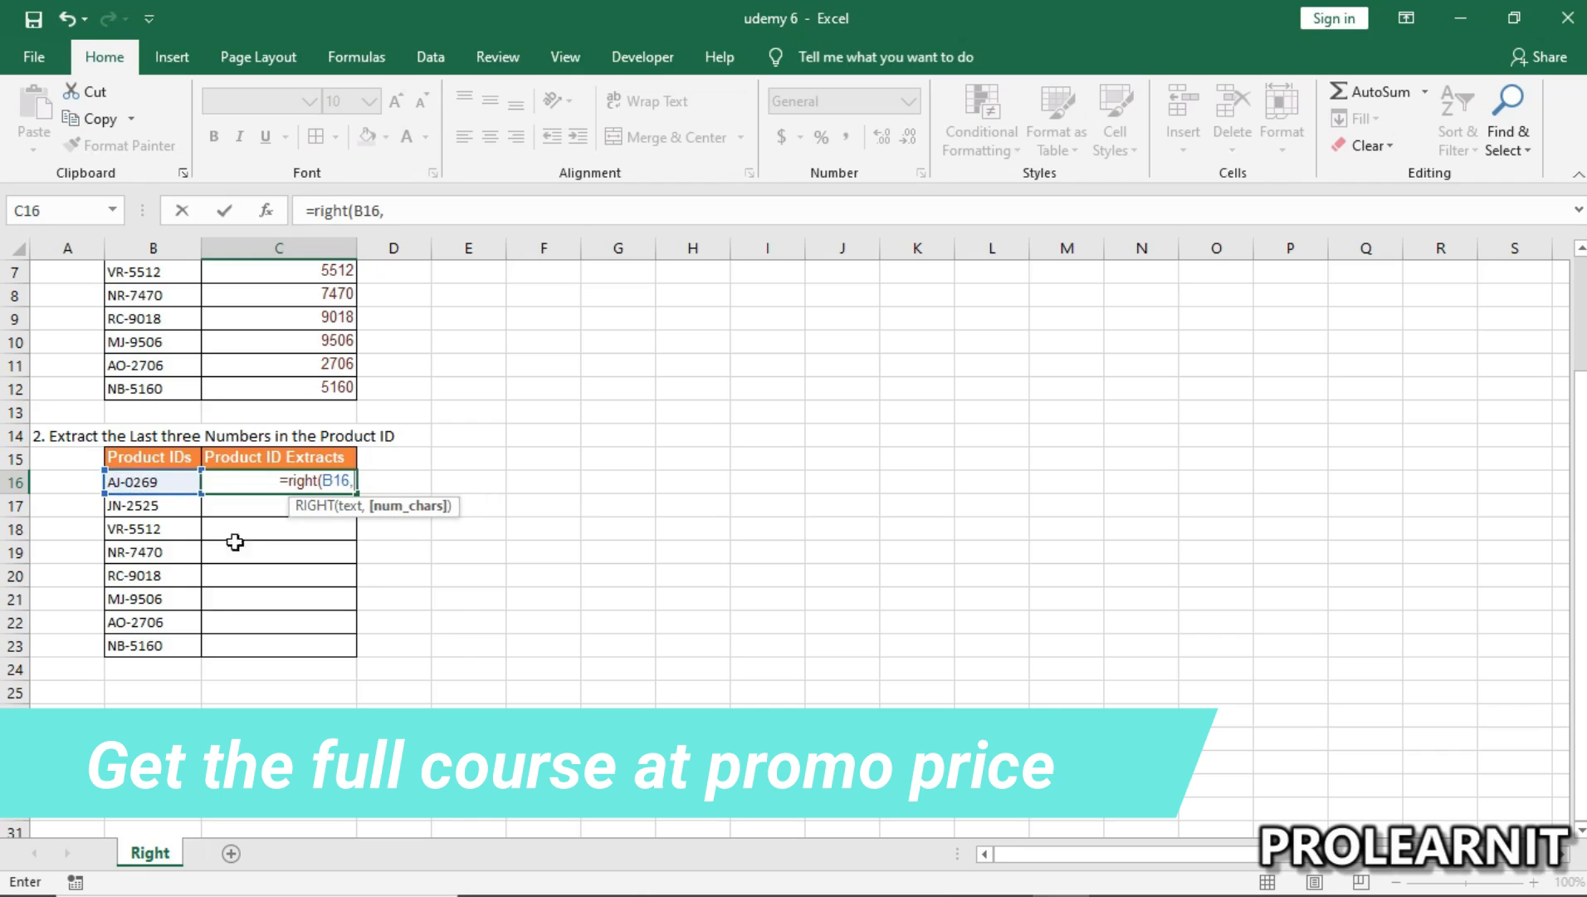
text(3)
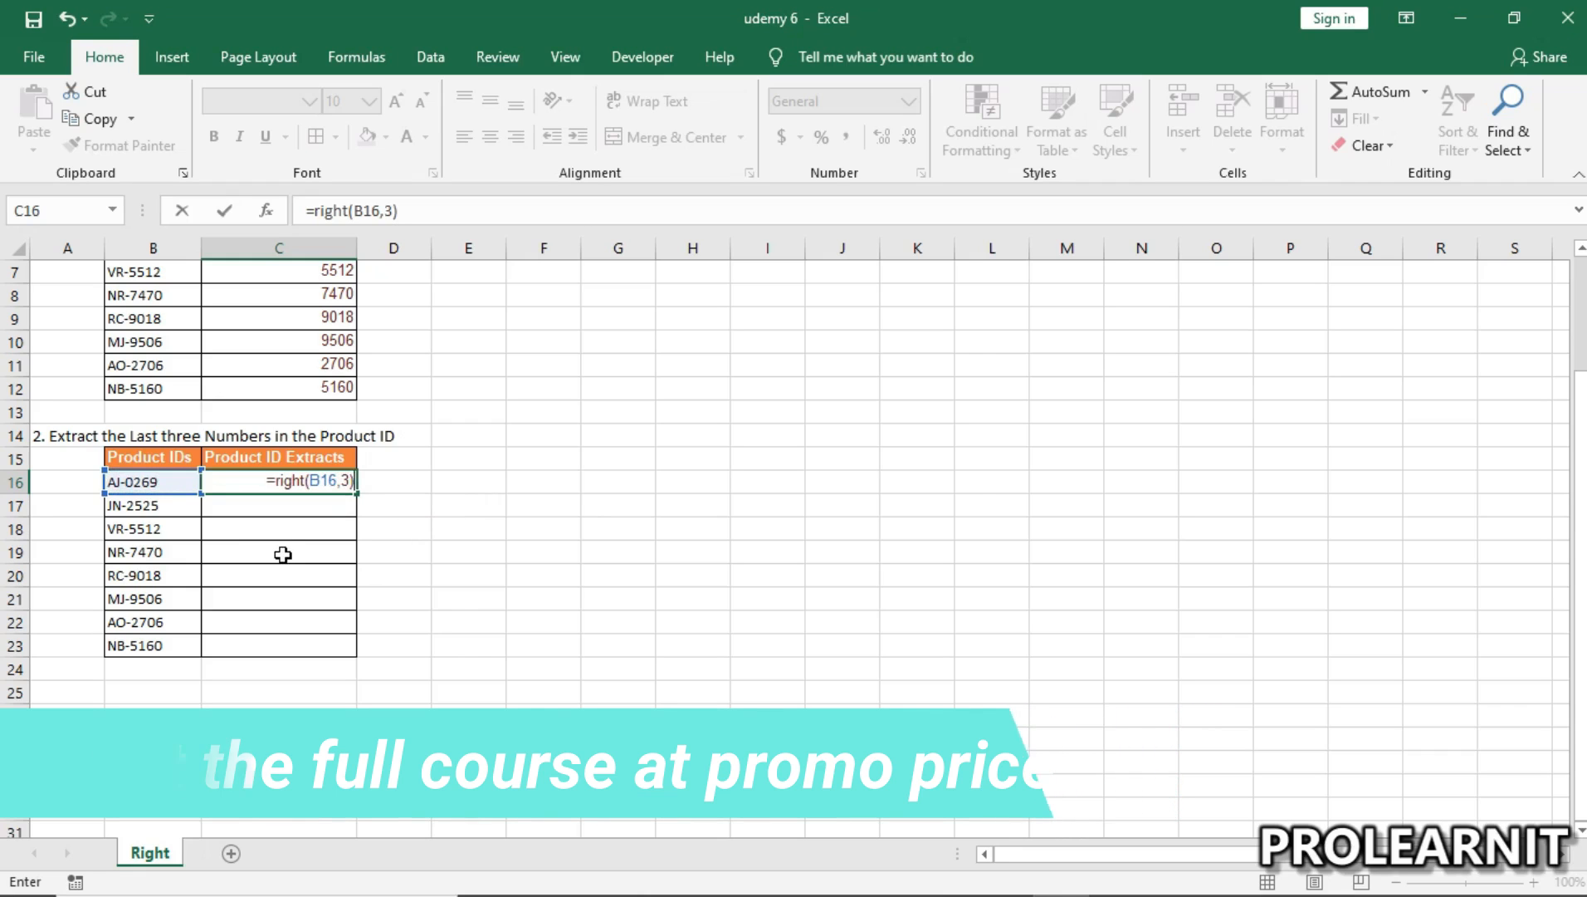
key(Return)
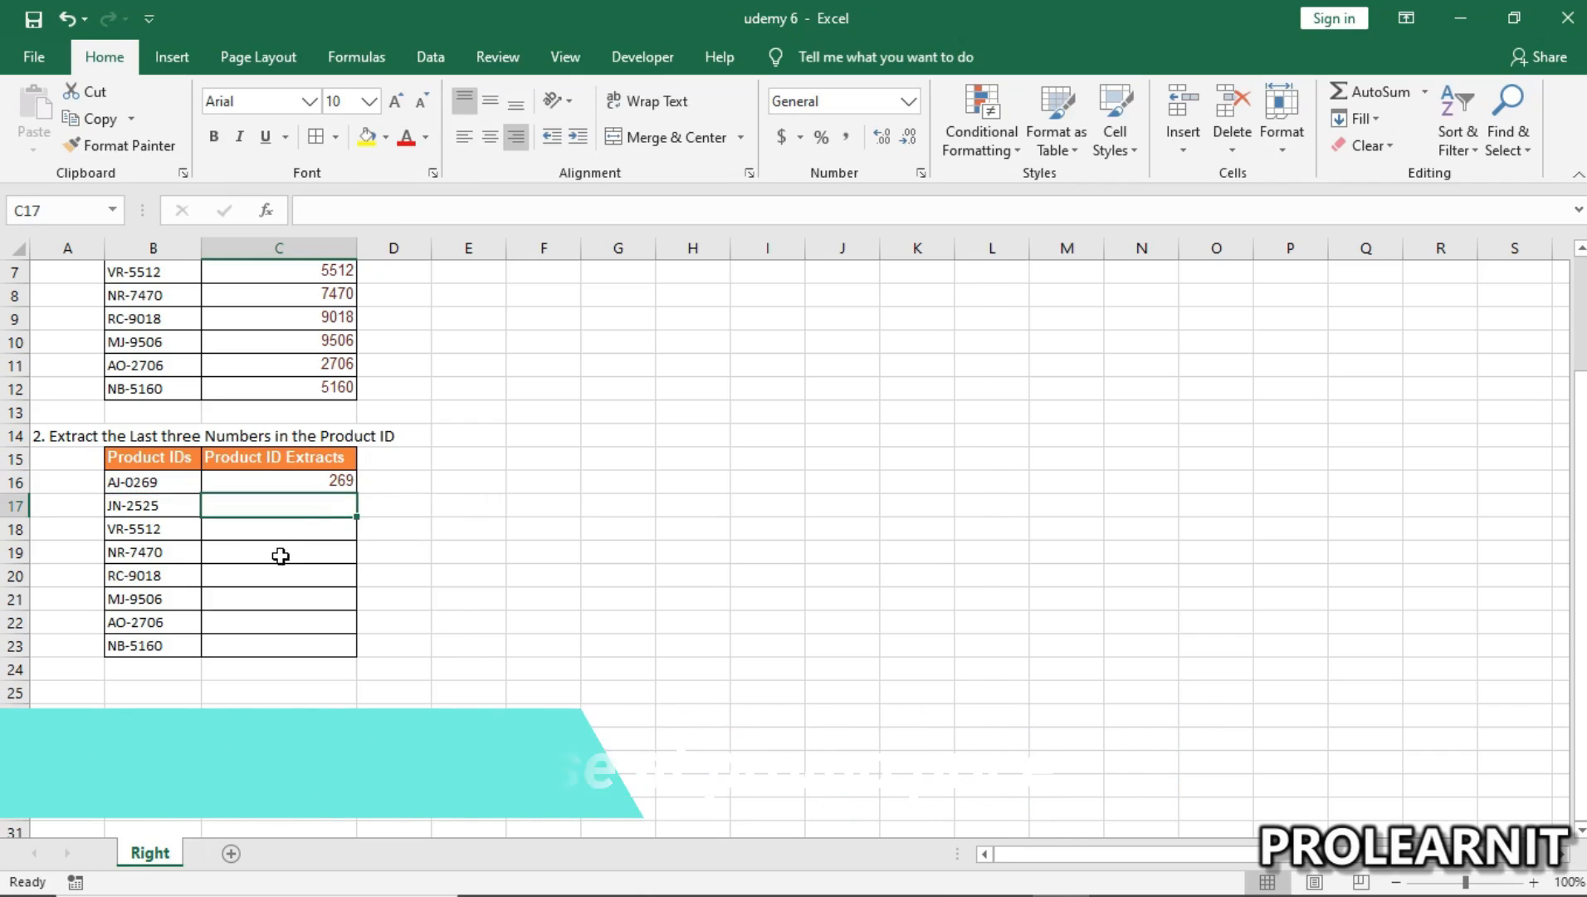
Fill the RIGHT formula from C16 down to C23 and review the extracts and the function syntax in row 2.
click(341, 484)
drag(354, 496, 366, 651)
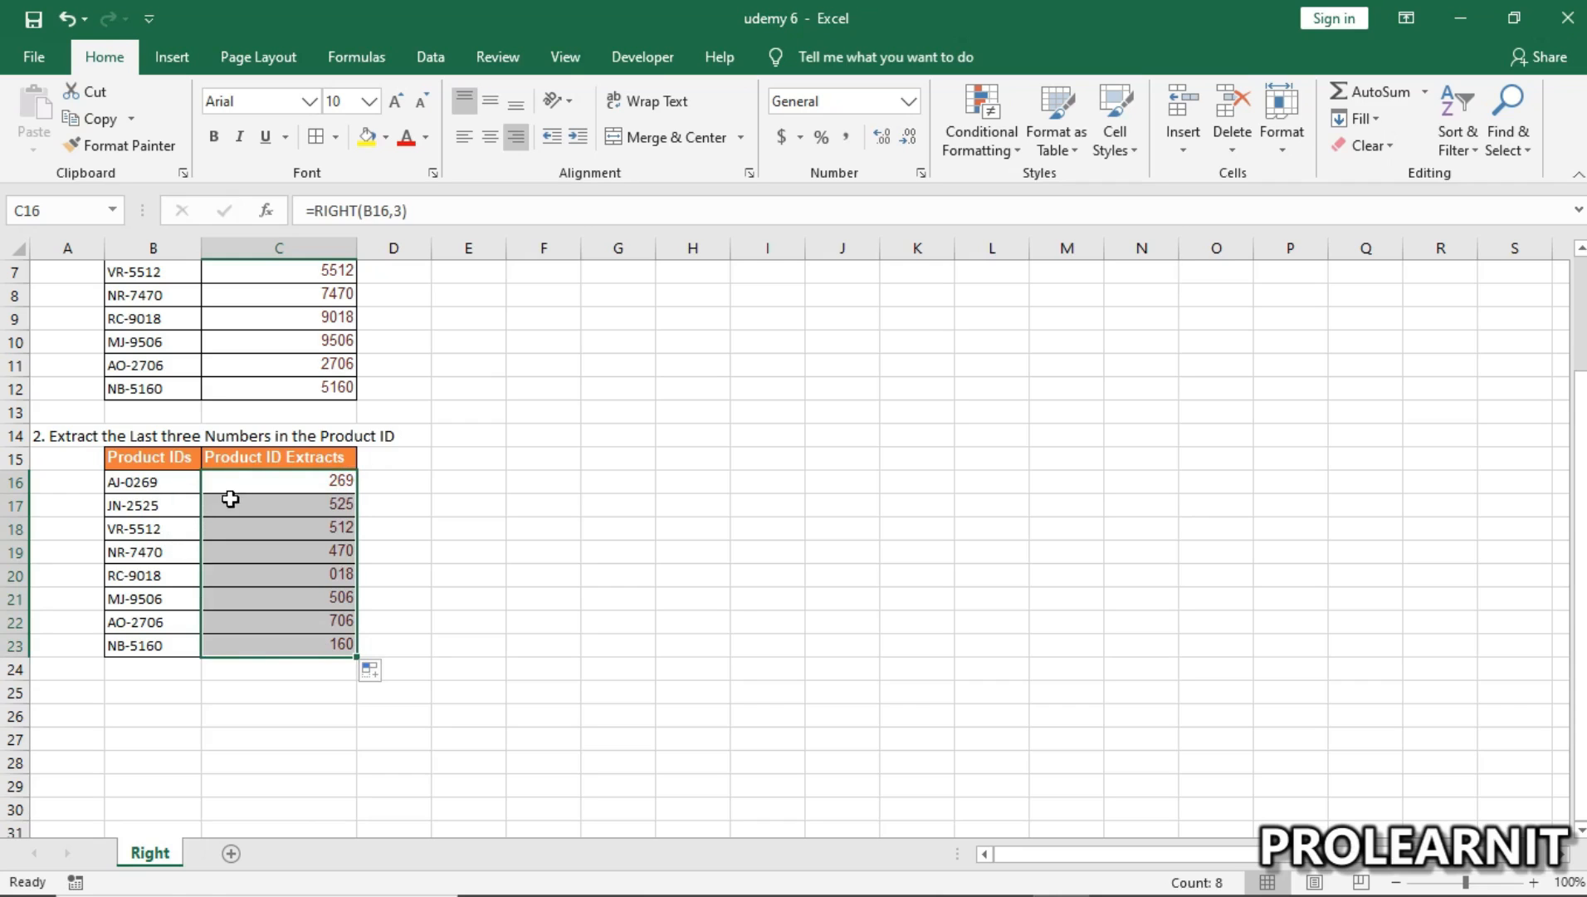
click(305, 484)
click(327, 572)
scroll(273, 609, up, 2)
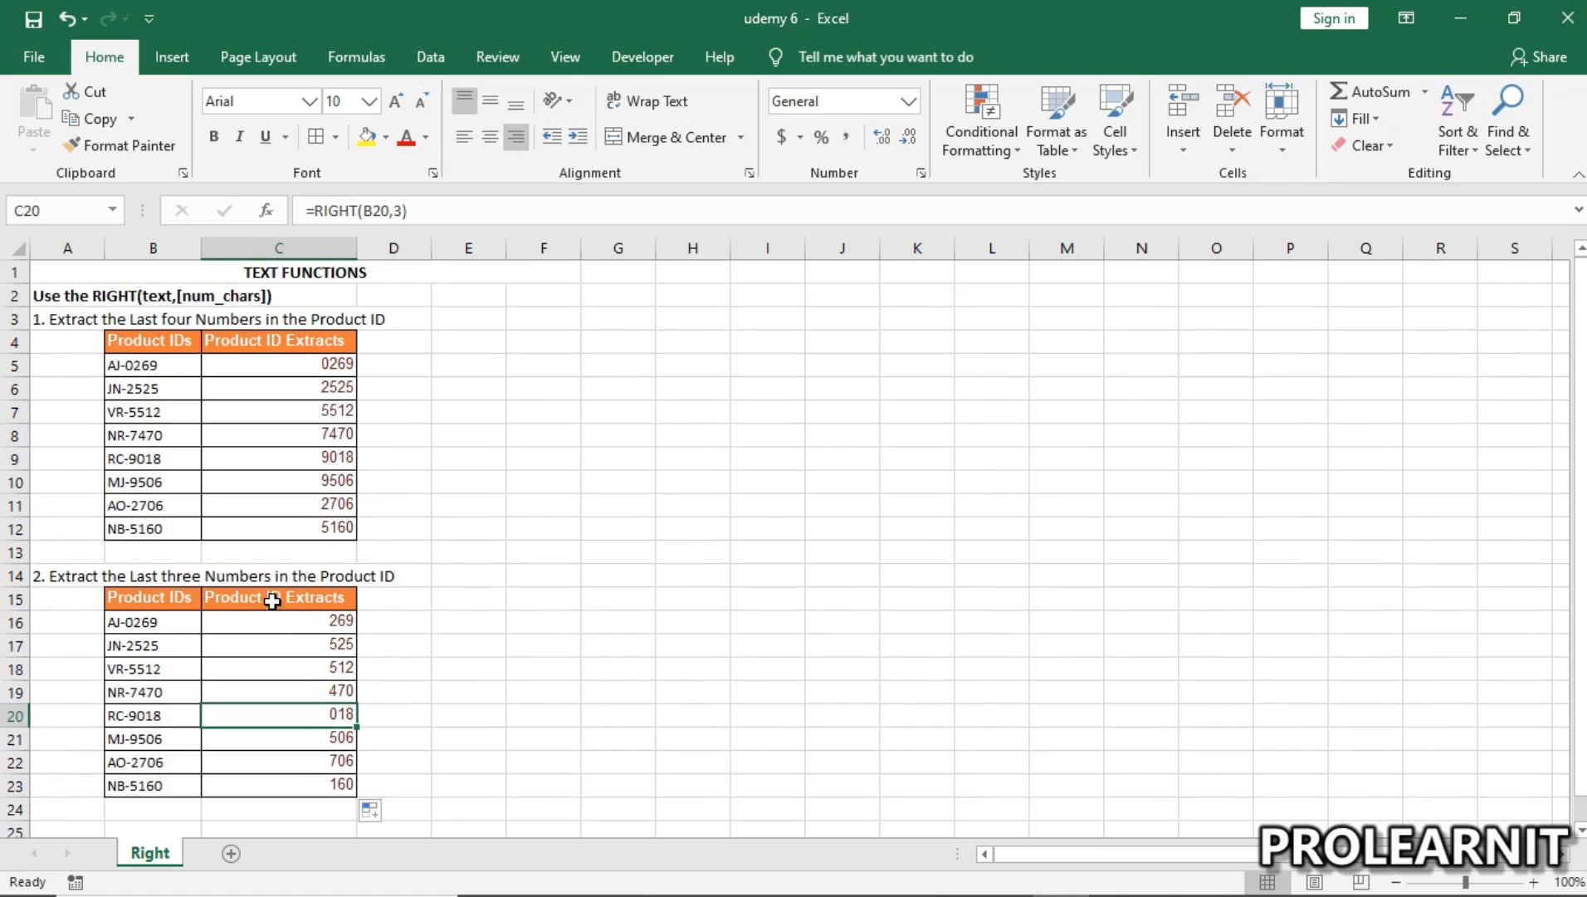
click(37, 297)
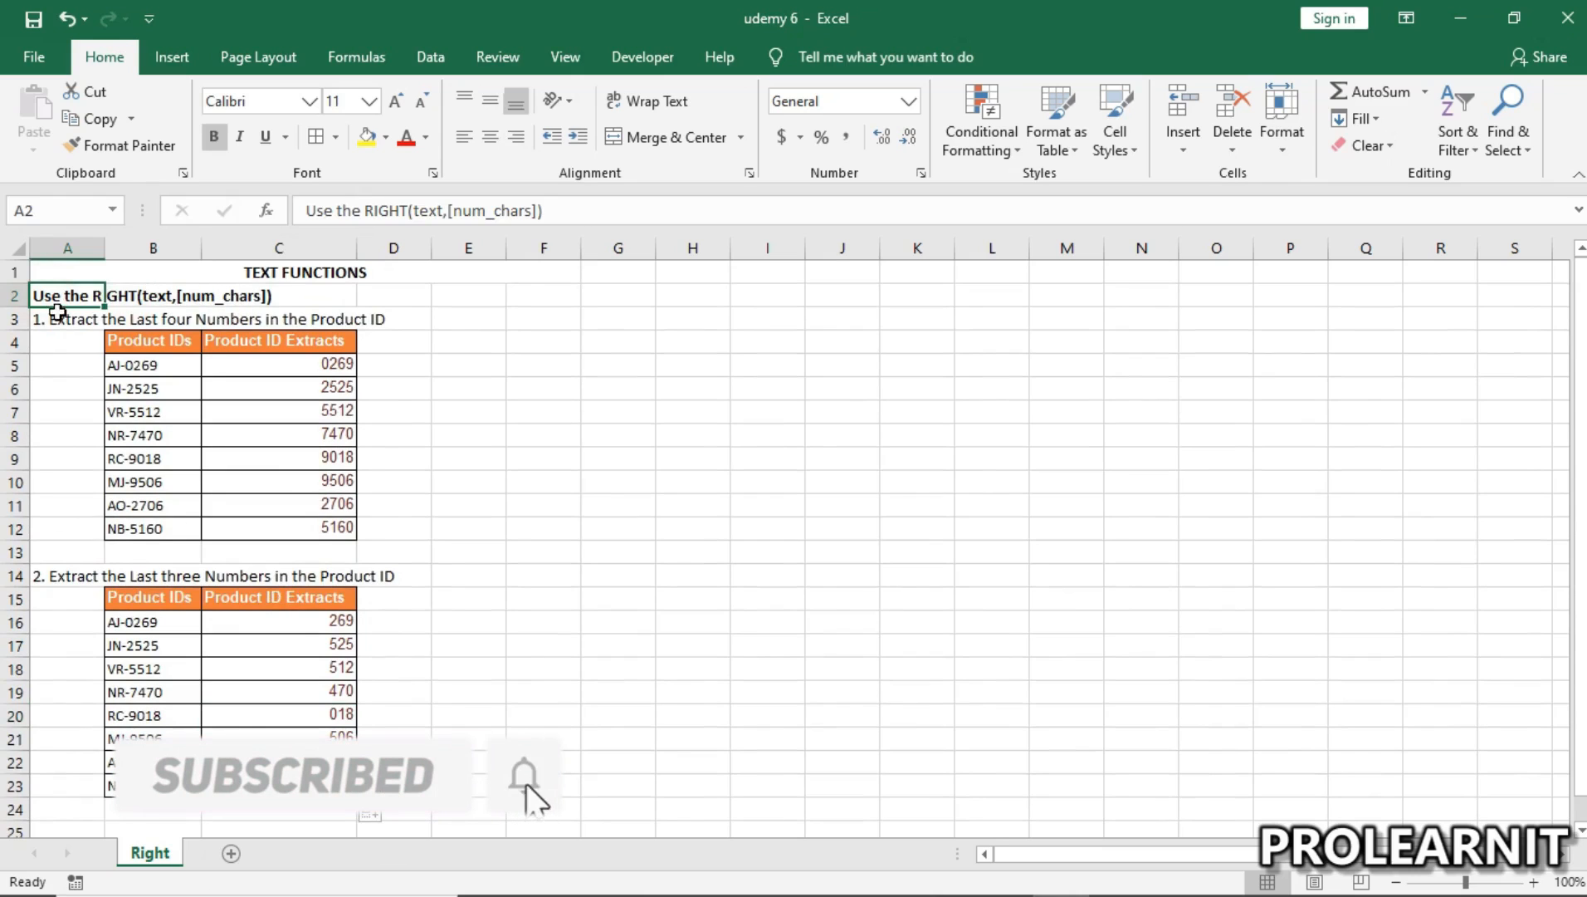
drag(57, 297, 241, 297)
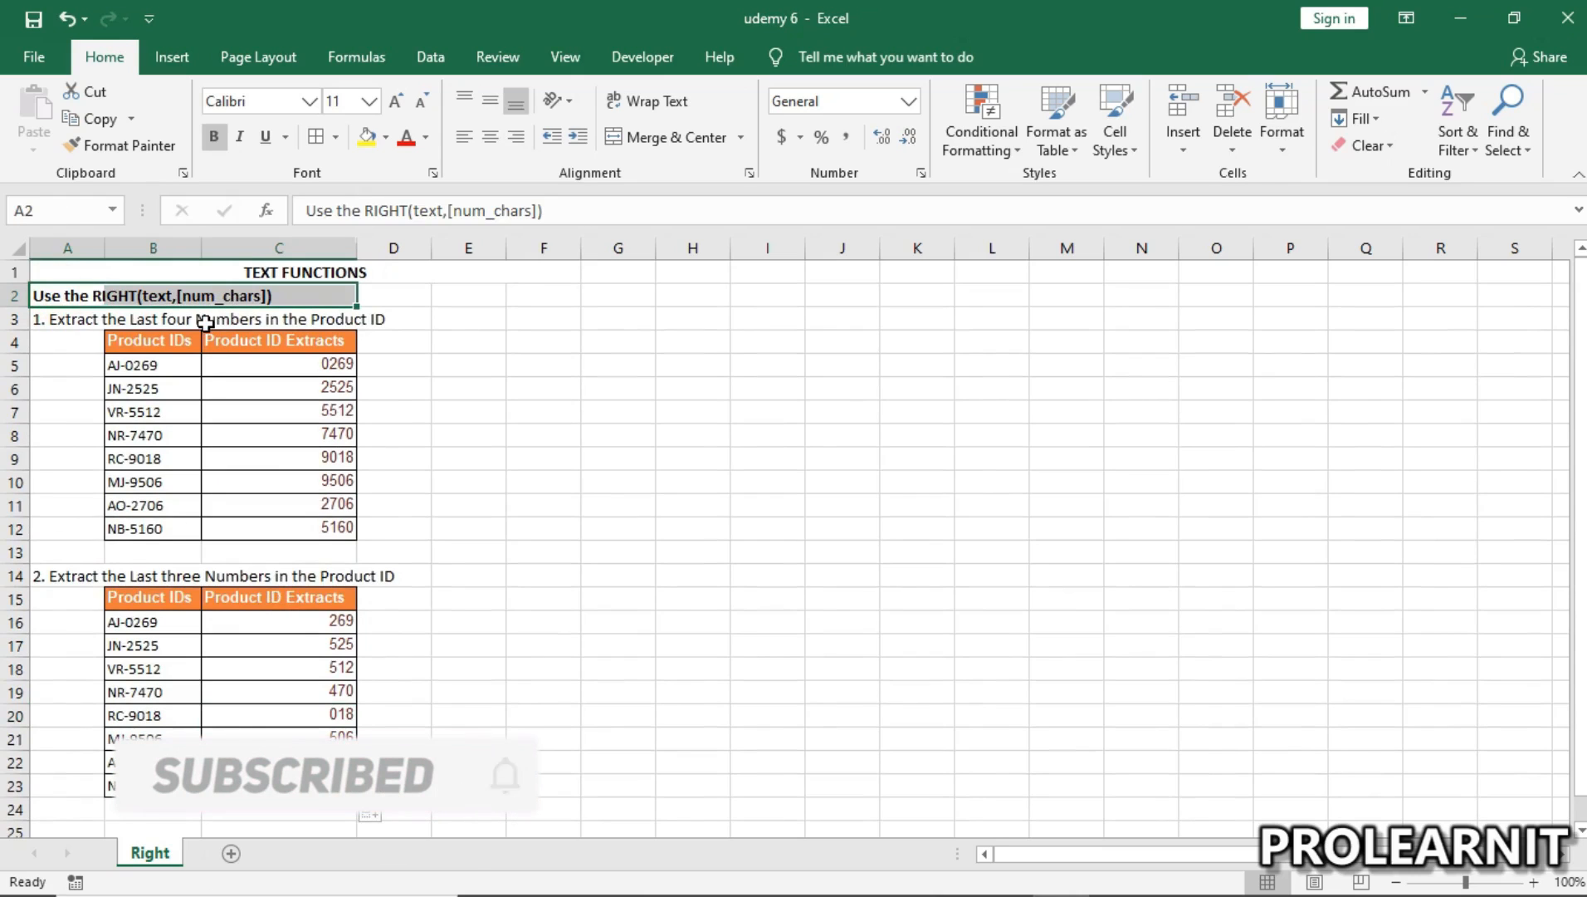